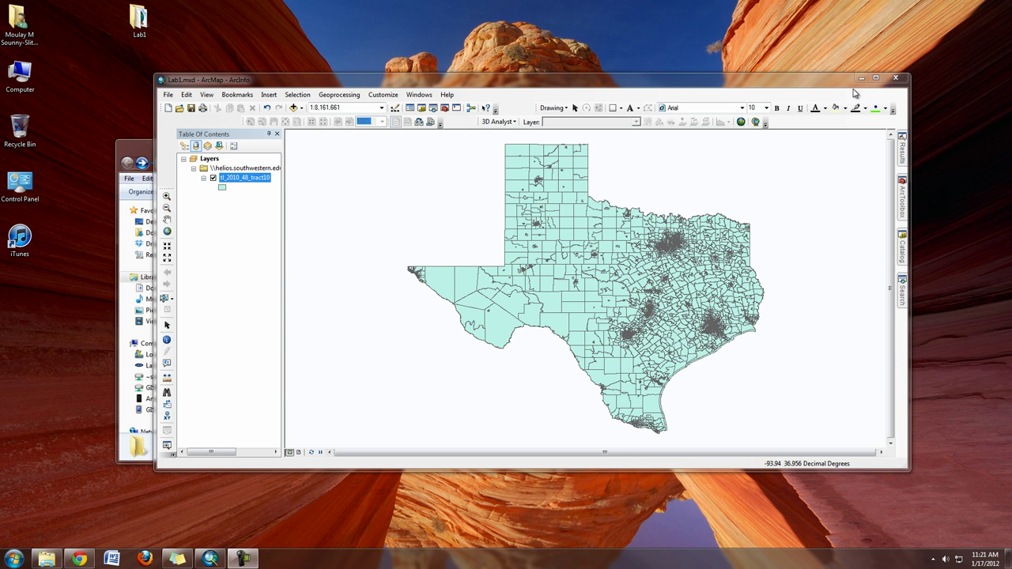
Step: Move the ArcMap window aside and bring up the tl_2010_48_tract10 layer's context menu
left_click_drag(711, 83, 802, 33)
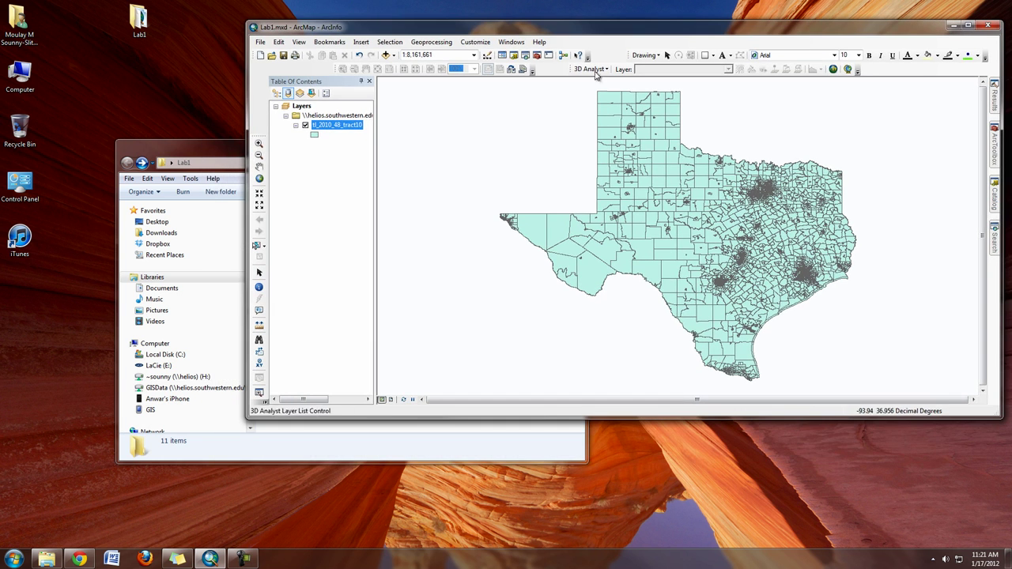
right_click(353, 126)
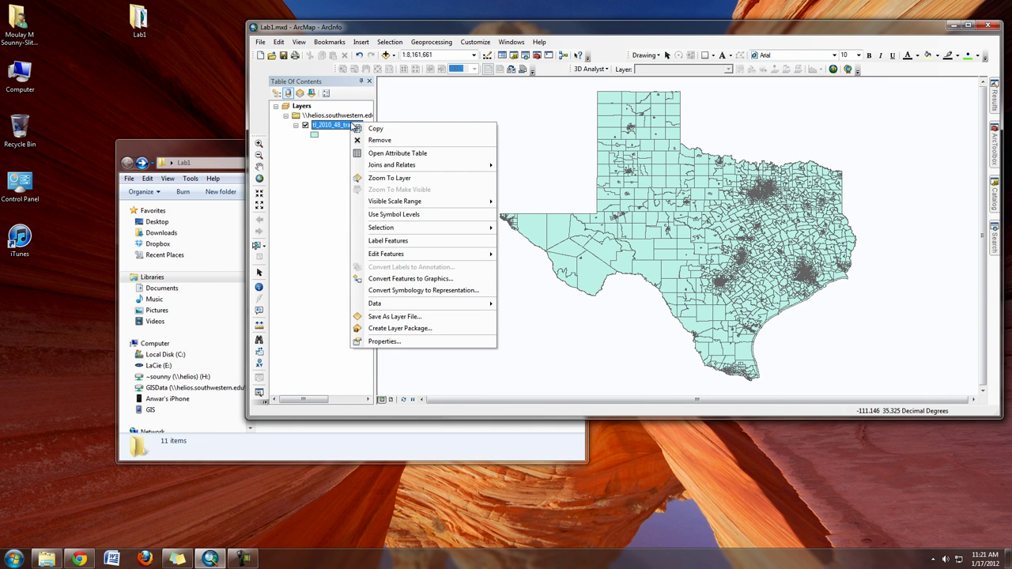
key("Escape")
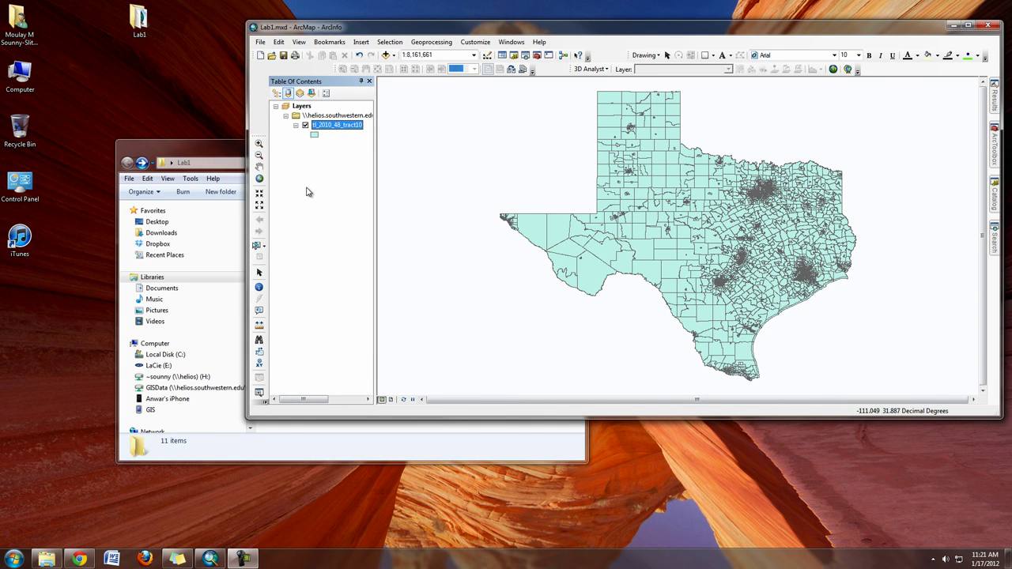
right_click(338, 129)
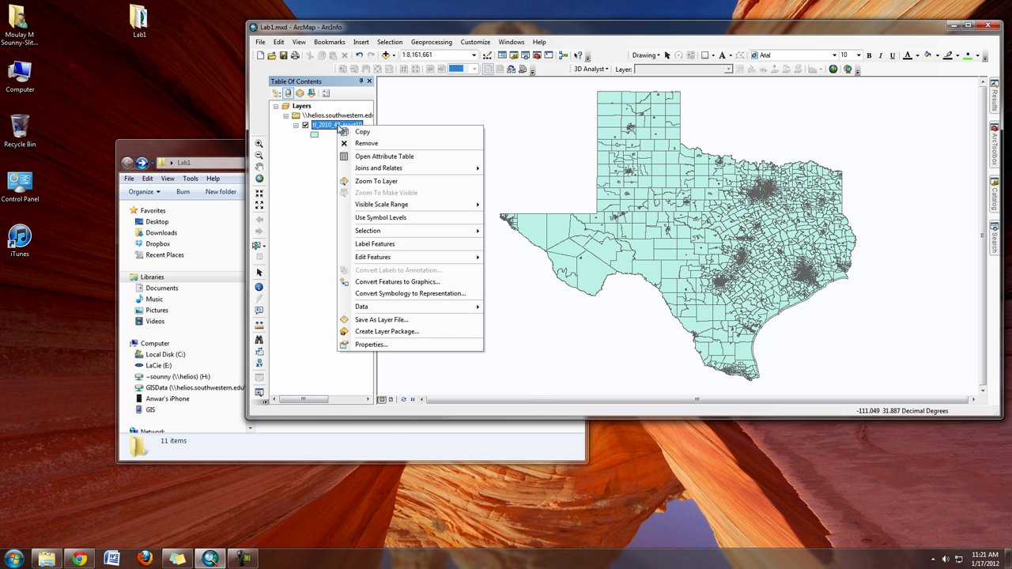
Step: Open the tl_2010_48_tract10 attribute table and move it up and to the right
left_click(400, 157)
left_click_drag(664, 204, 732, 129)
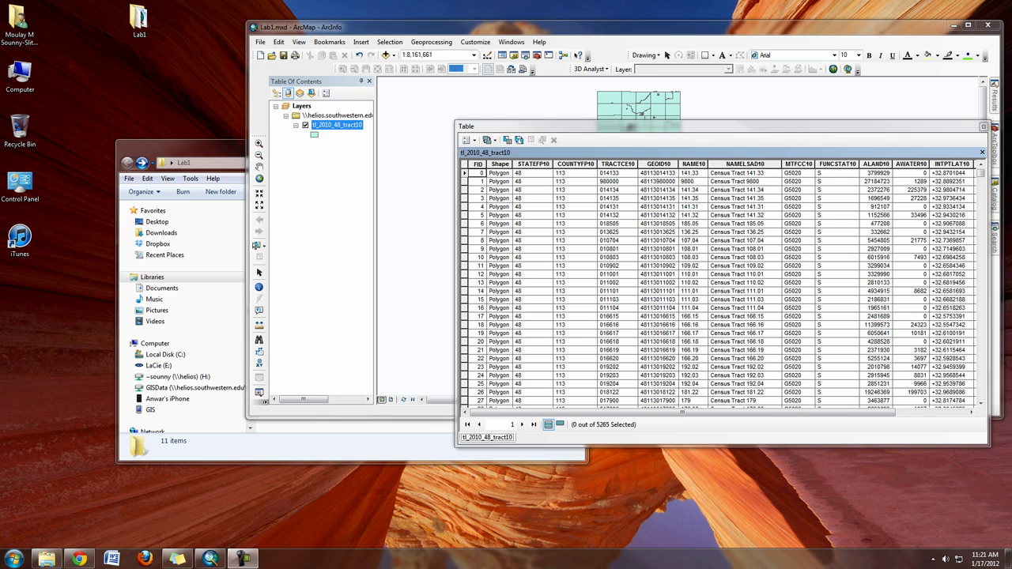
Step: Open ACS_10_5YR_S1903.csv in Excel, enlarge the window, and widen column B to show full tract IDs
left_click(183, 140)
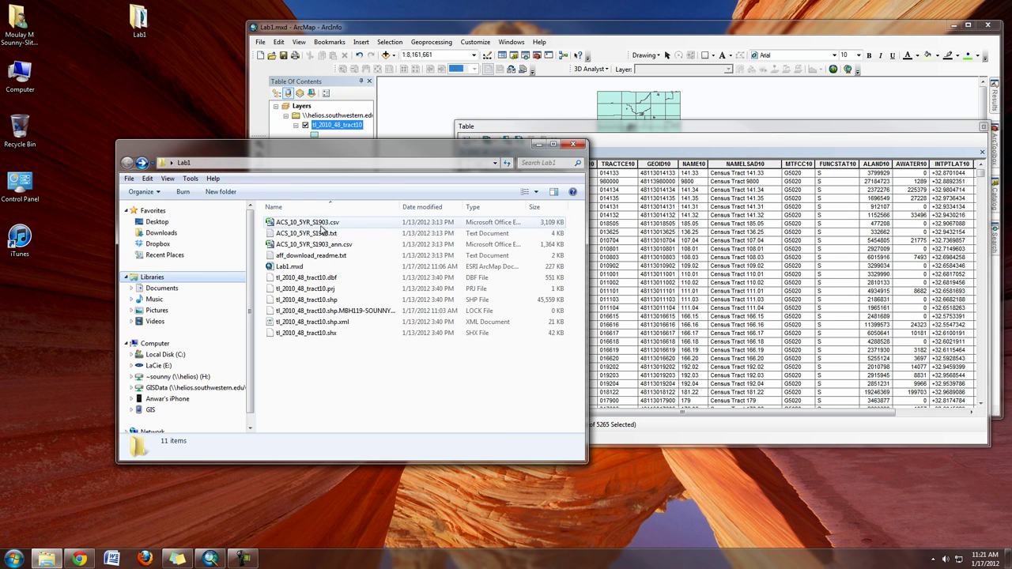
double_click(316, 224)
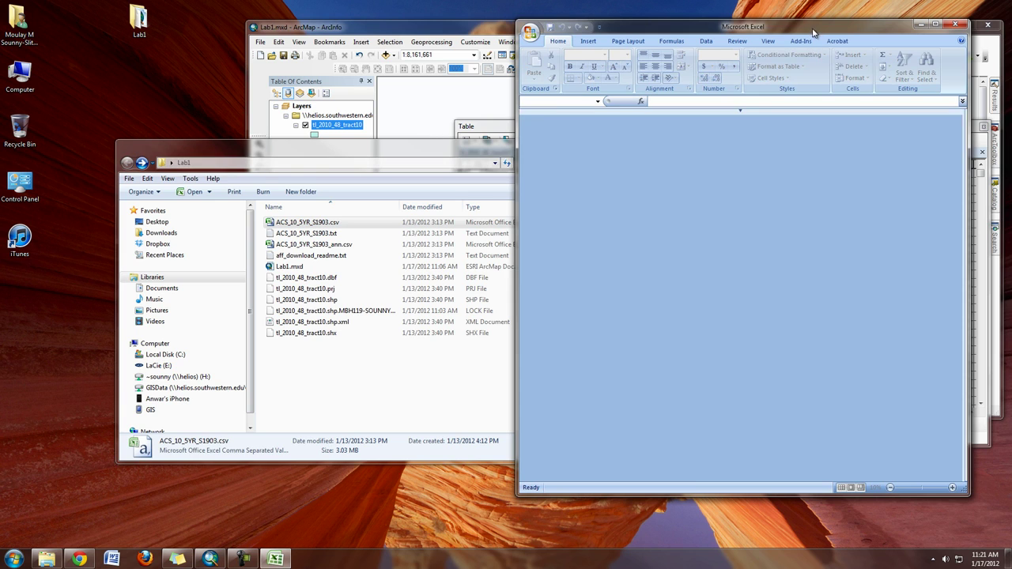
left_click_drag(858, 30, 387, 26)
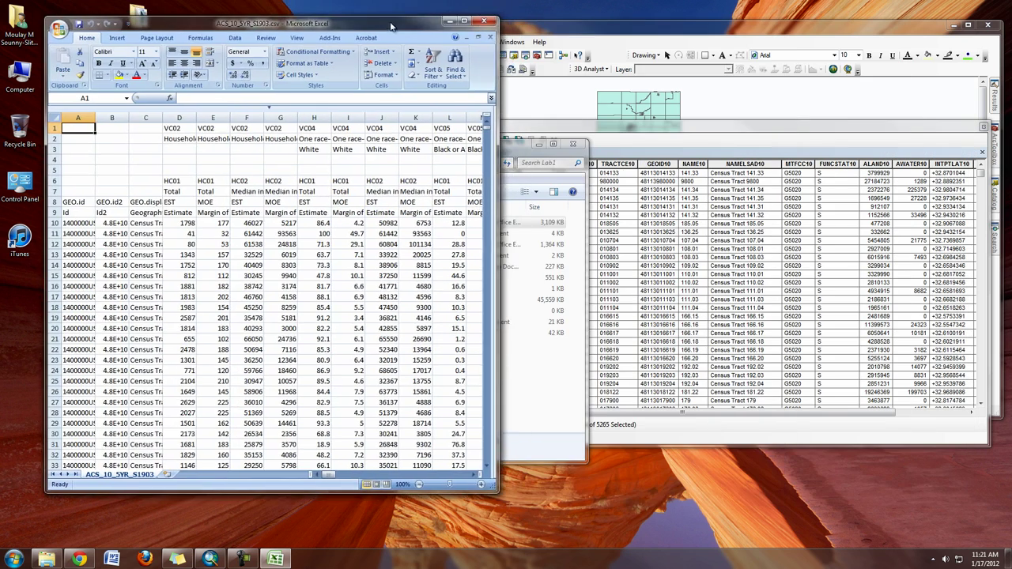
left_click_drag(497, 491, 565, 536)
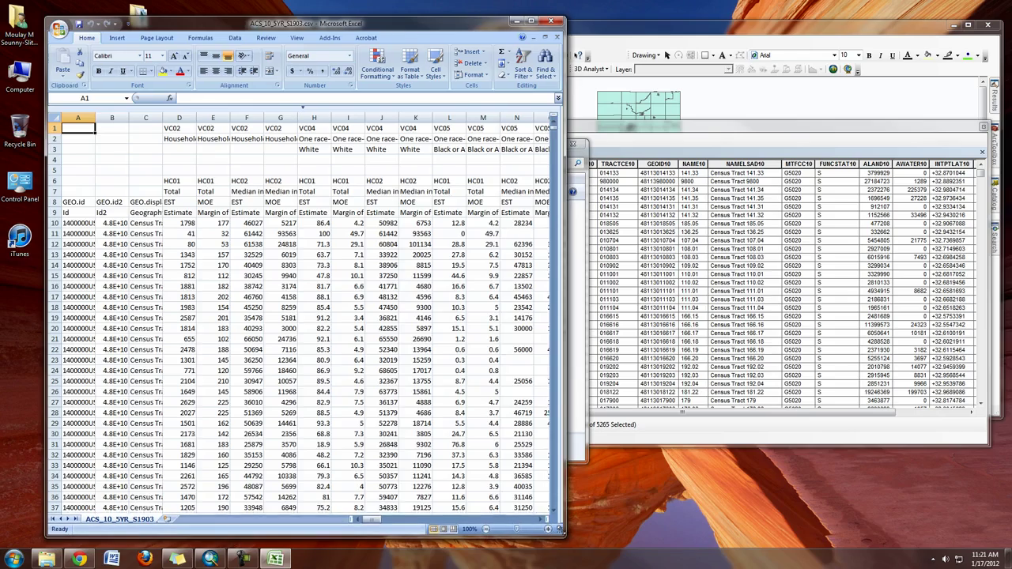
left_click_drag(385, 522, 356, 526)
left_click_drag(127, 117, 198, 117)
left_click(190, 223)
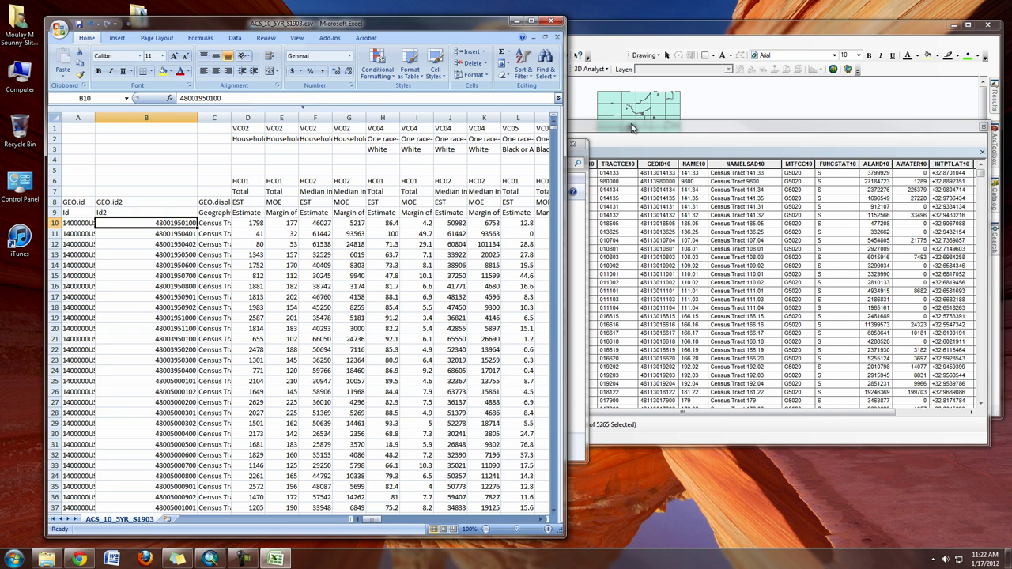
left_click(635, 129)
left_click(656, 164)
right_click(657, 164)
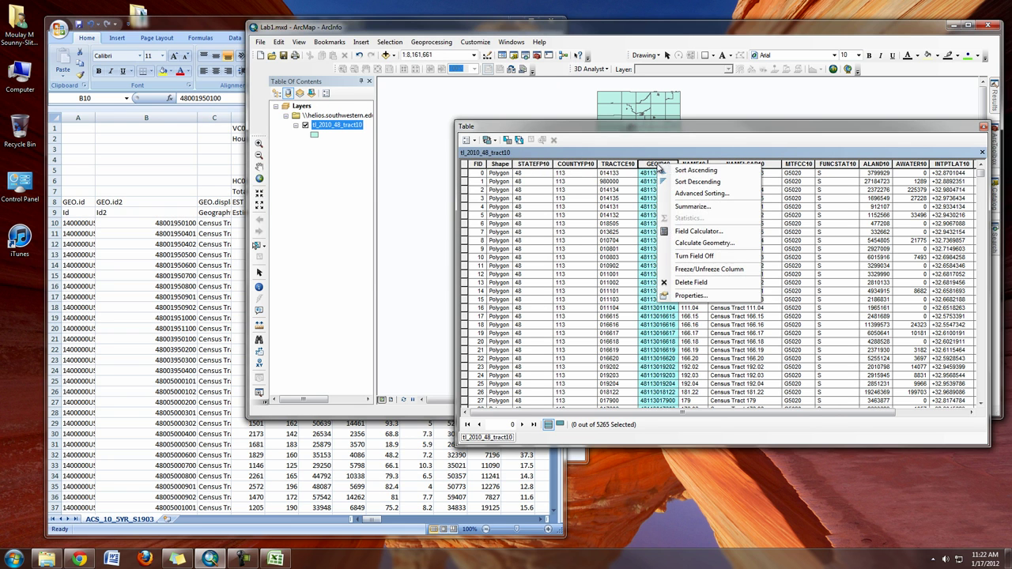
left_click(680, 173)
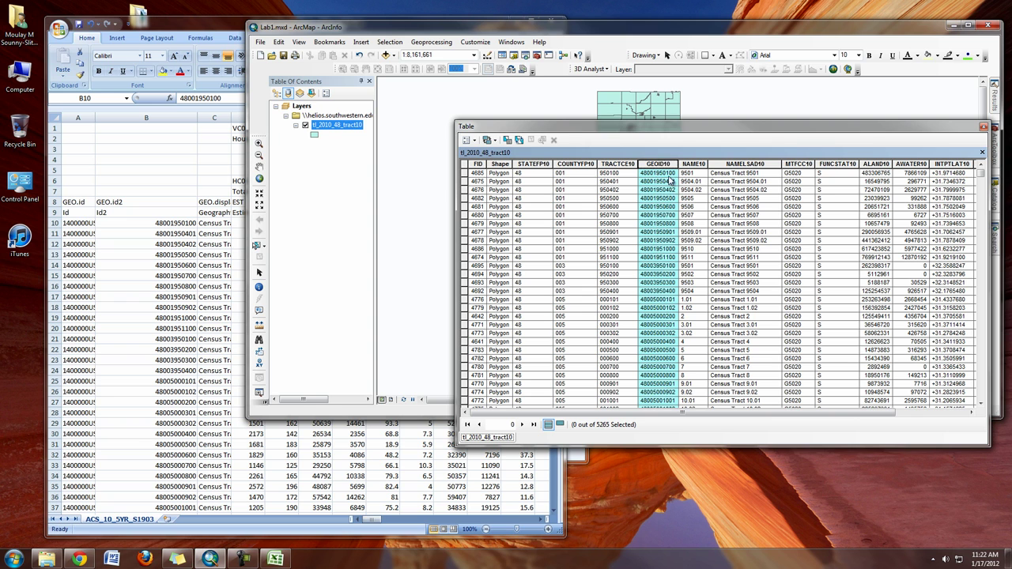
left_click(669, 174)
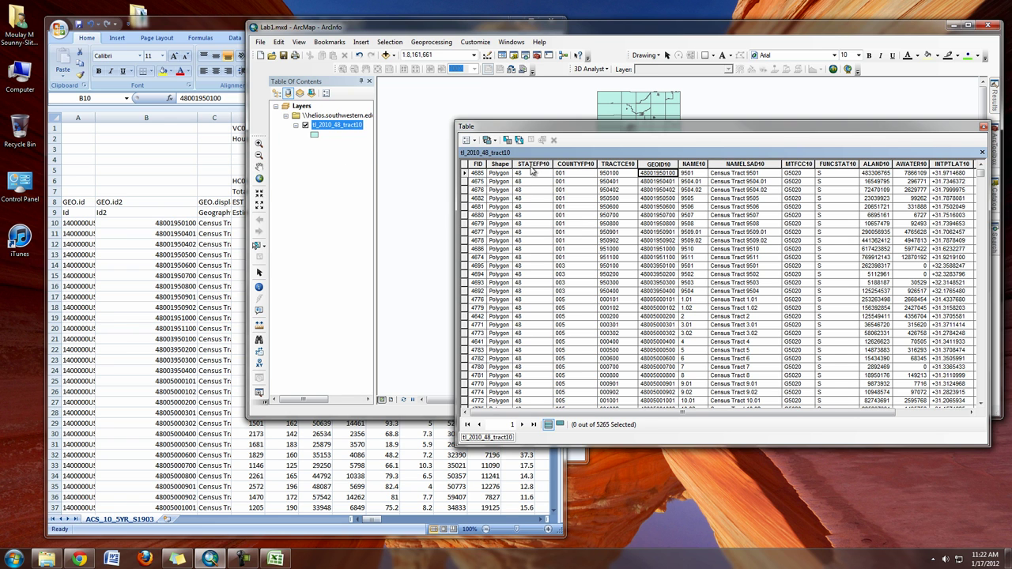
Step: Compare the sorted GEOID10 values with the Excel sheet's tract IDs
left_click(190, 224)
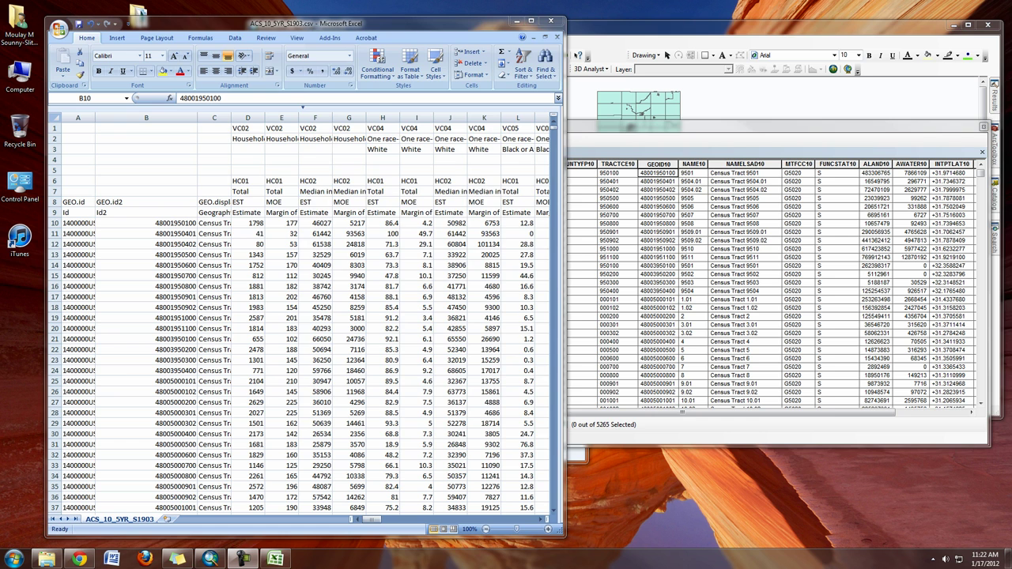
left_click(688, 140)
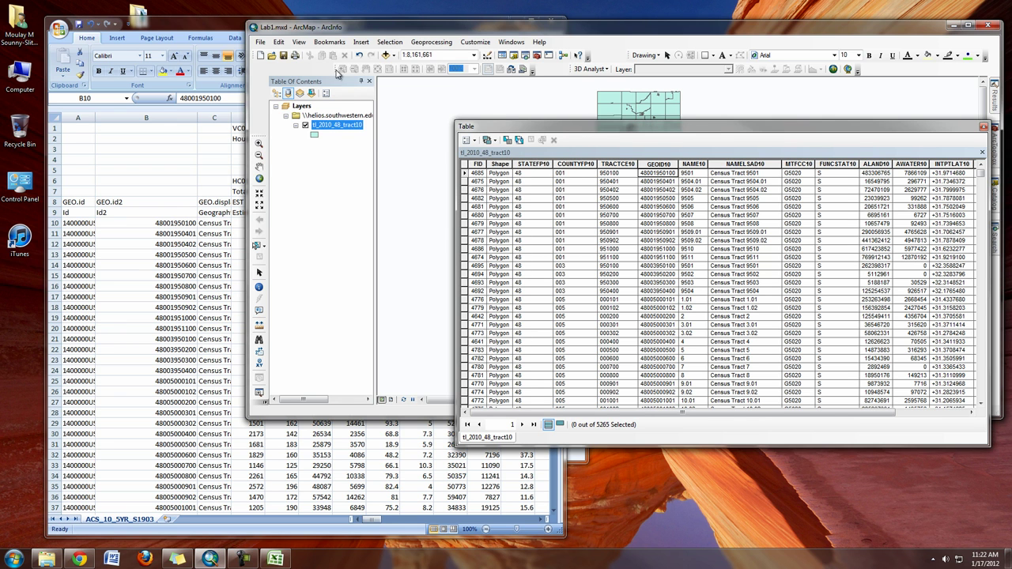
left_click(214, 30)
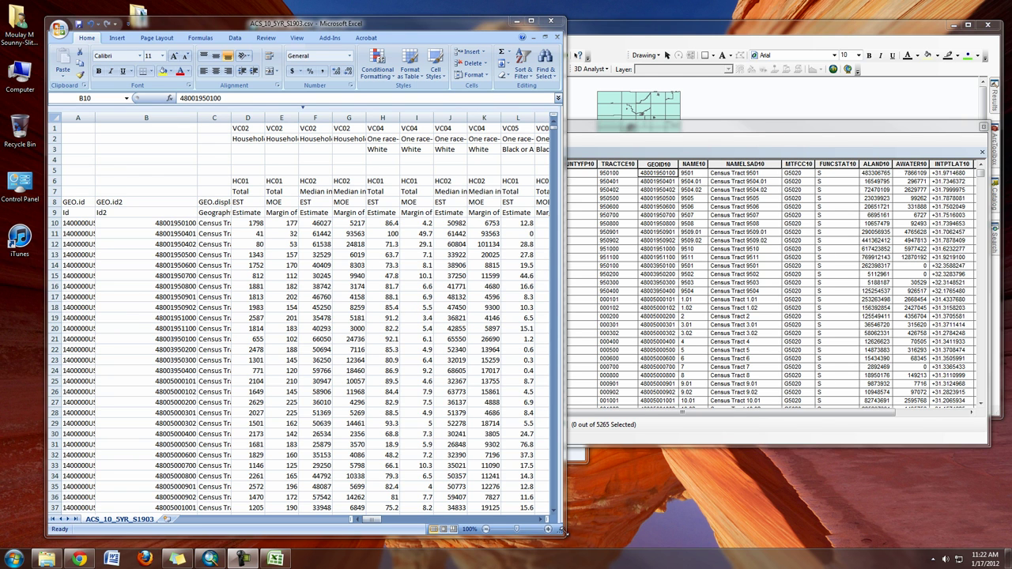
Step: Enlarge the Excel window to show columns A through W and check the Households label in D2
left_click_drag(561, 531, 921, 527)
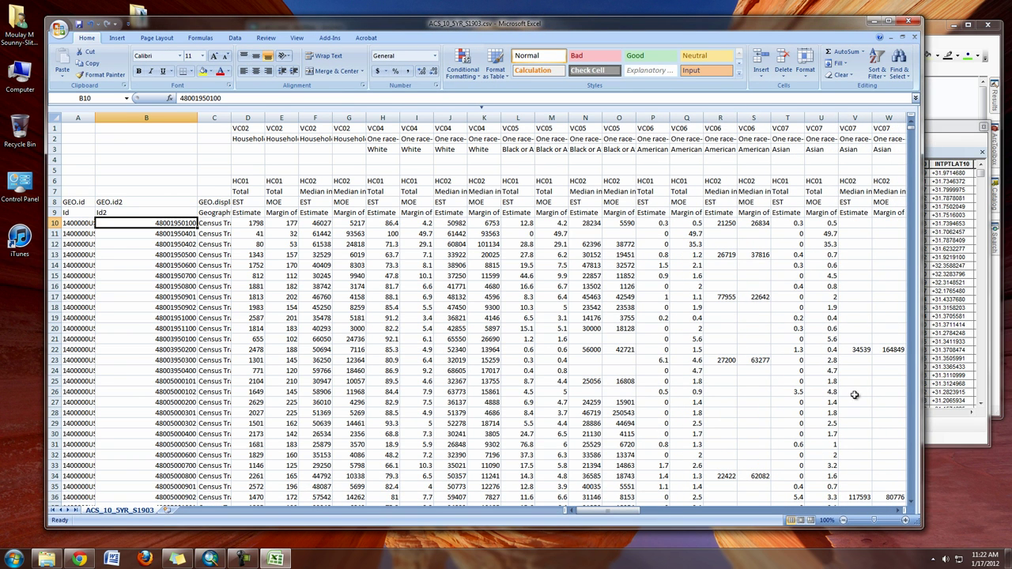
left_click(239, 141)
scroll(100, 138, "down", 1)
scroll(140, 159, "up", 1)
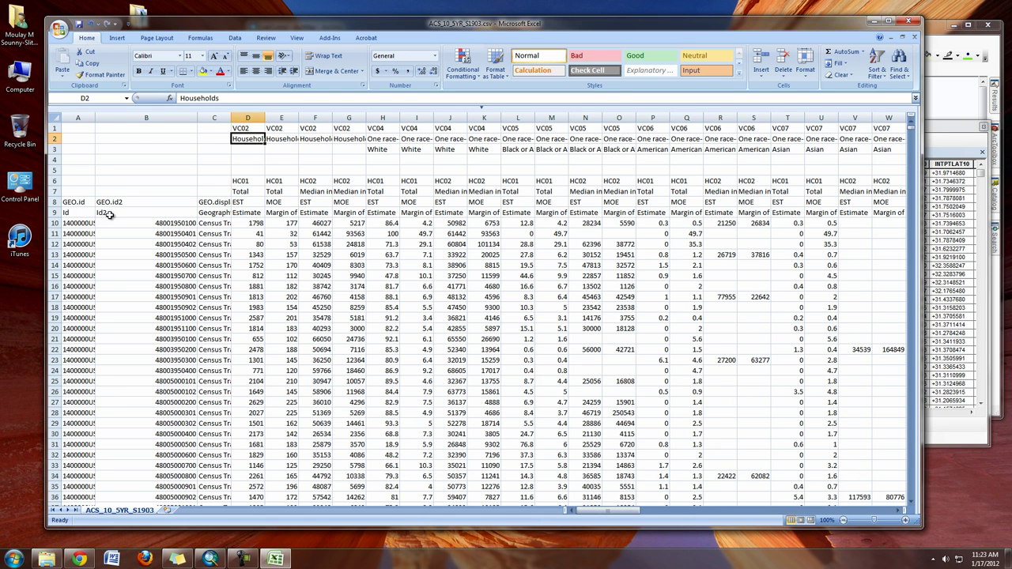
Step: Inspect header rows 8 and 9 and the income value 38742 in cell F16
left_click(53, 211)
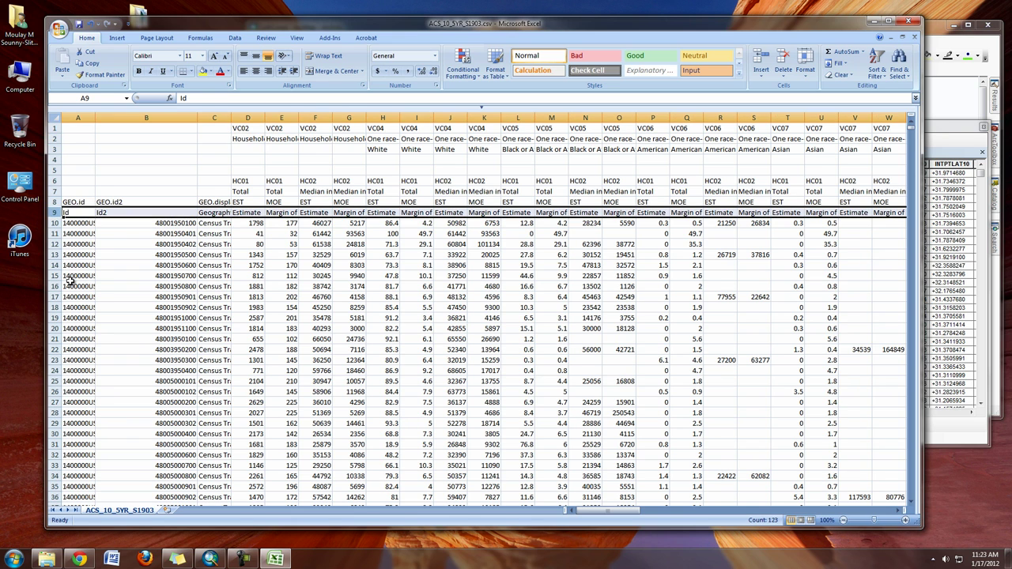
scroll(69, 280, "down", 4)
scroll(70, 281, "up", 4)
left_click(54, 202)
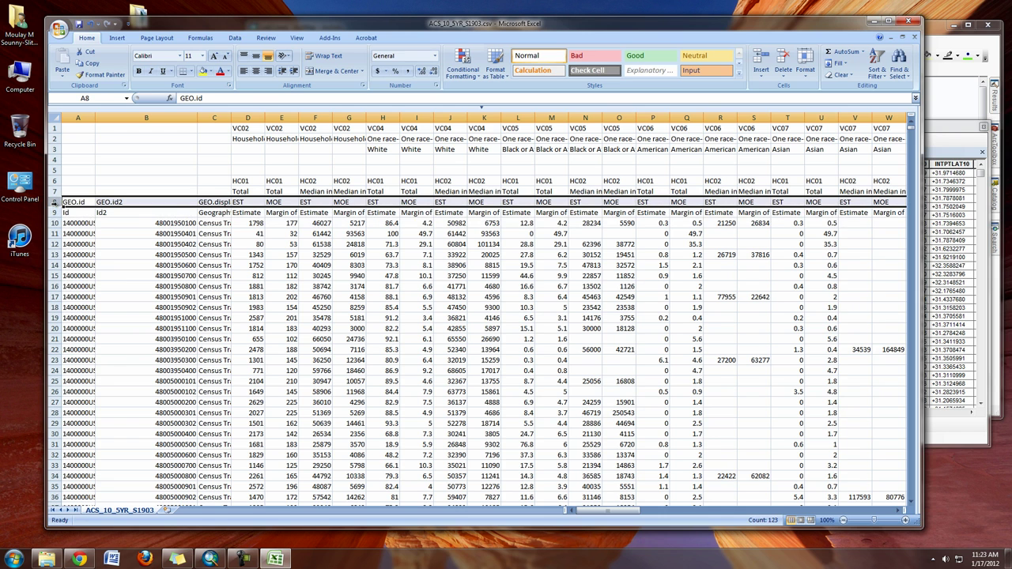
left_click(54, 212)
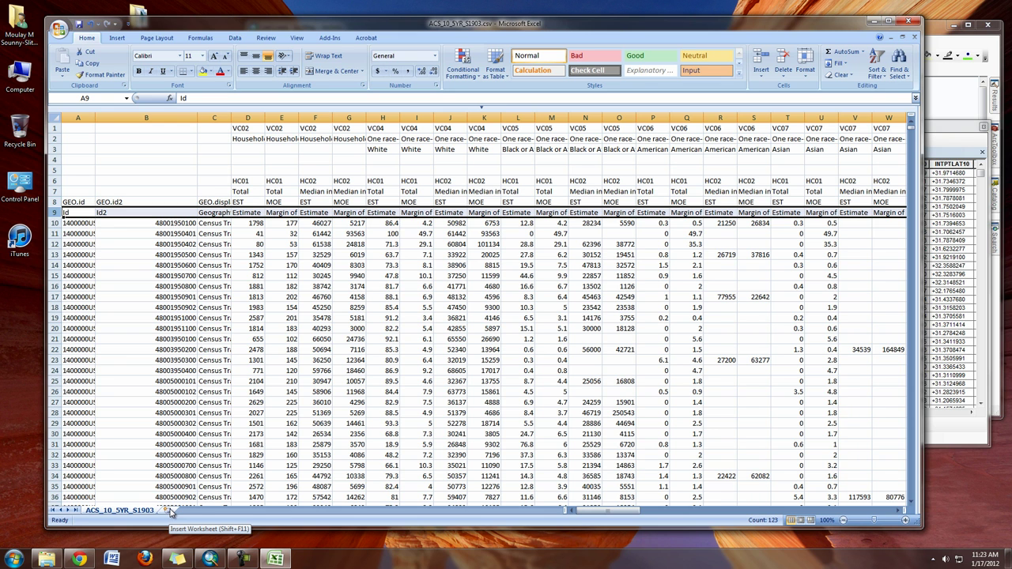
left_click(316, 286)
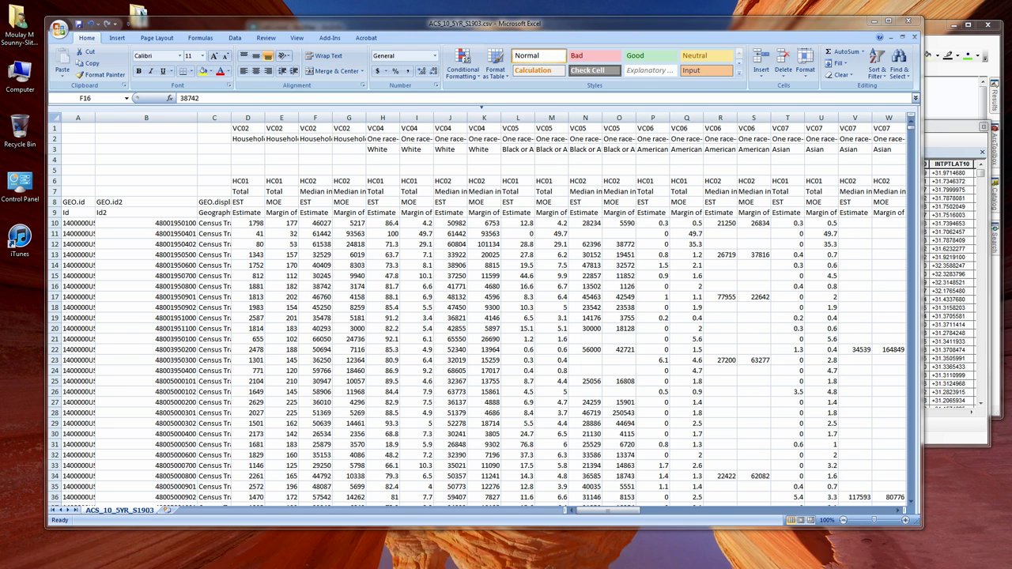
Step: Select the census rows 9 through 5274 and copy them
left_click(49, 213)
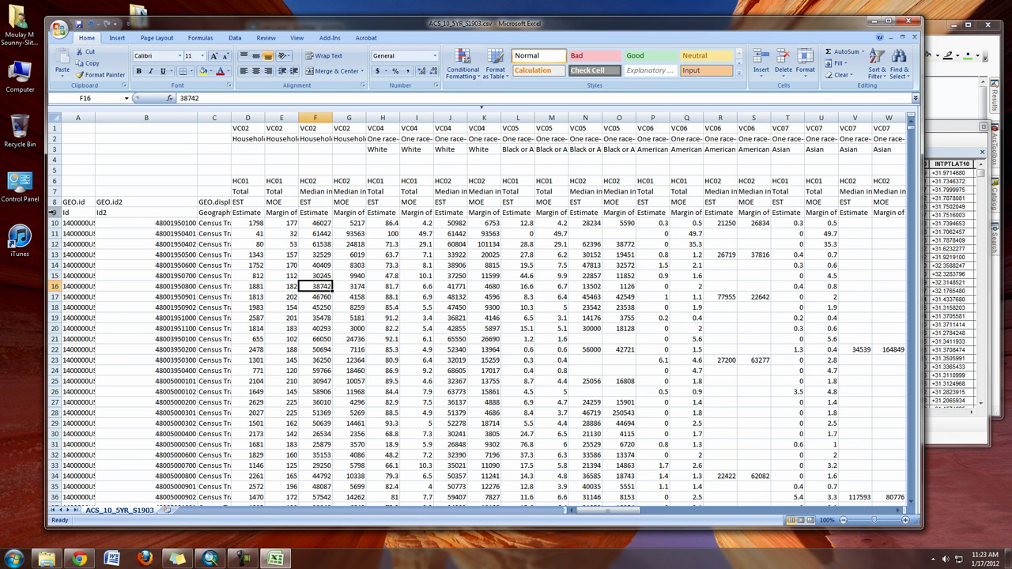
left_click(63, 212)
left_click(52, 213)
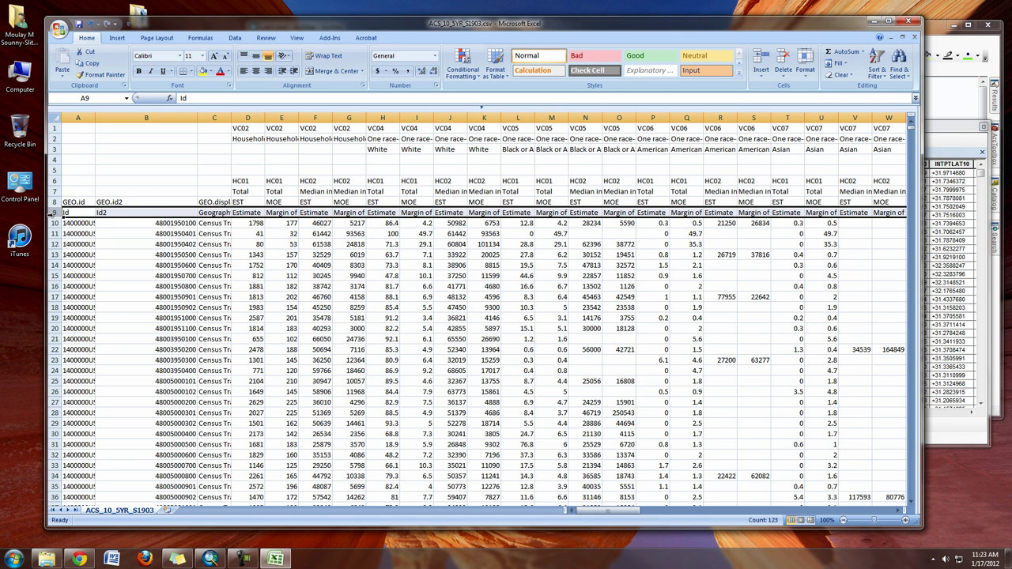
scroll(65, 227, "down", 7)
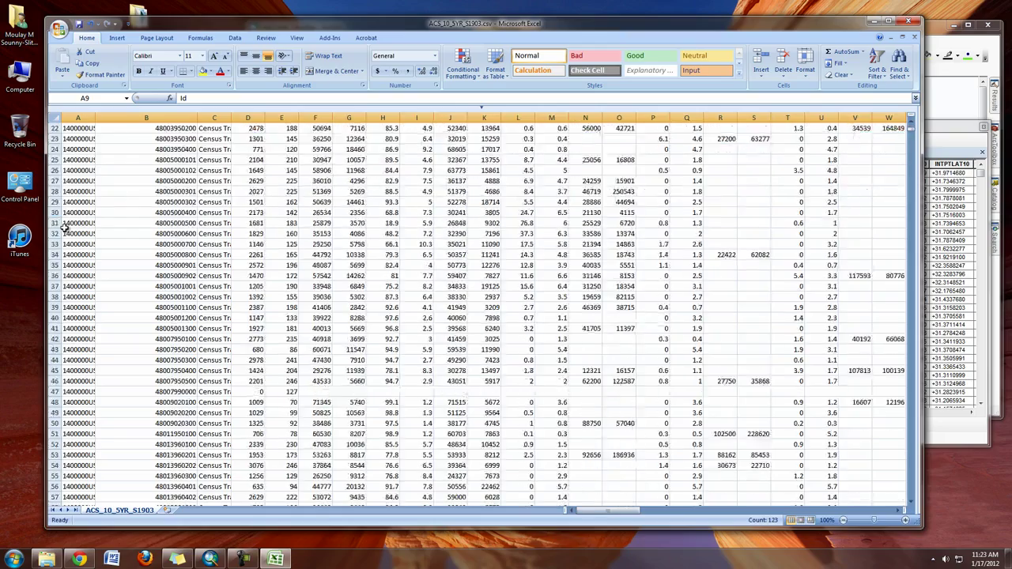
scroll(65, 227, "down", 20)
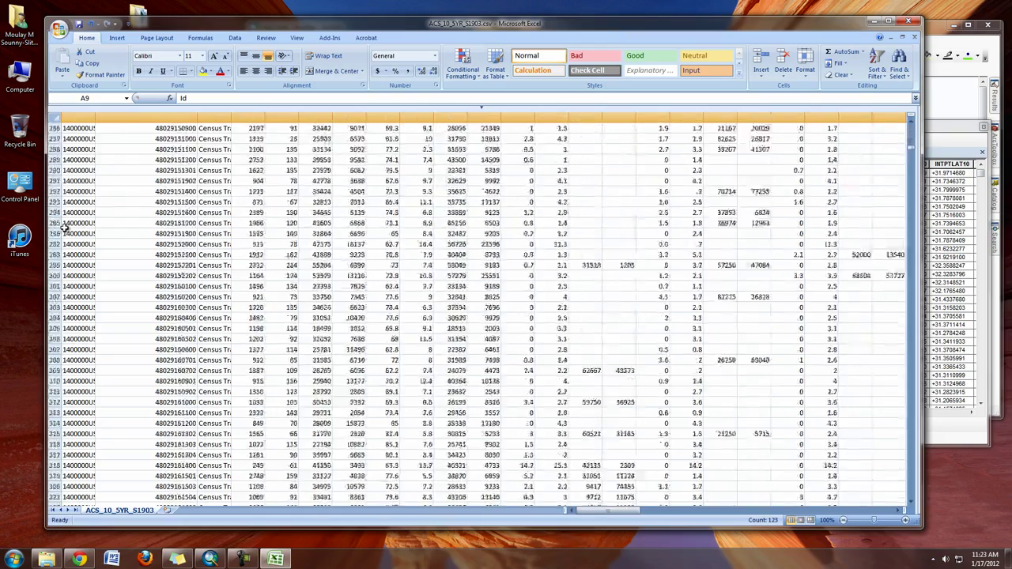
scroll(65, 227, "down", 20)
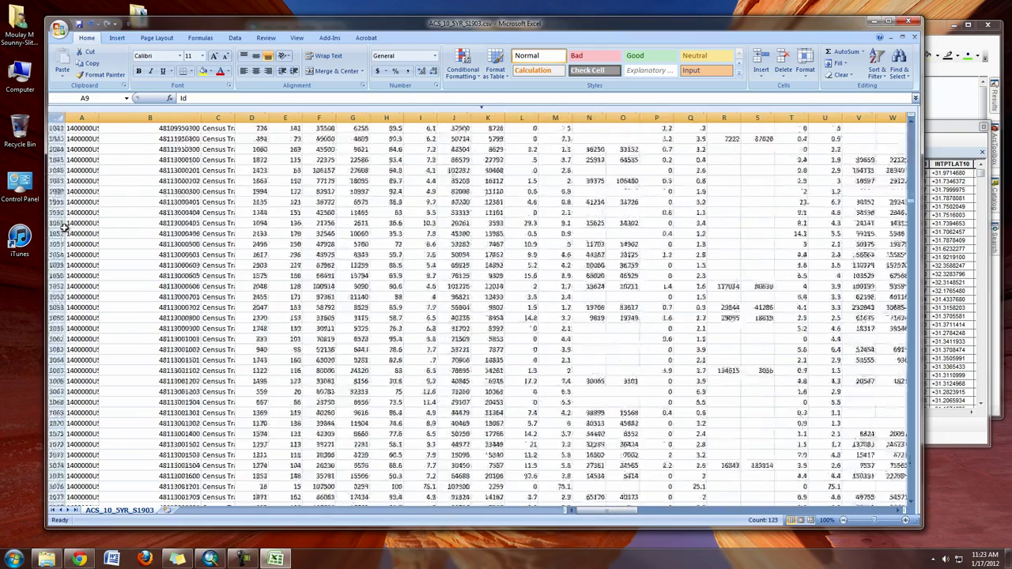
scroll(65, 227, "down", 20)
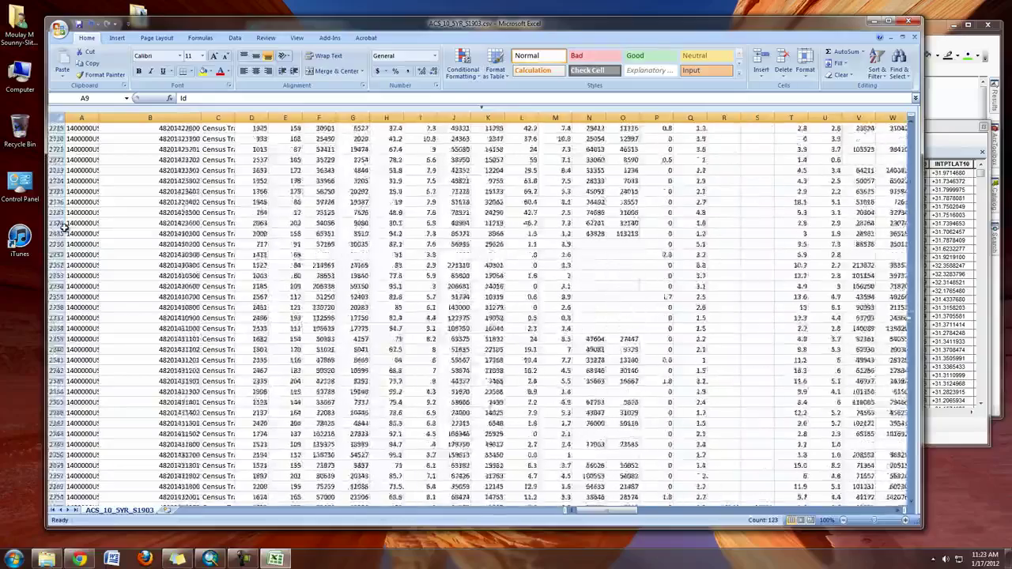
scroll(65, 227, "down", 20)
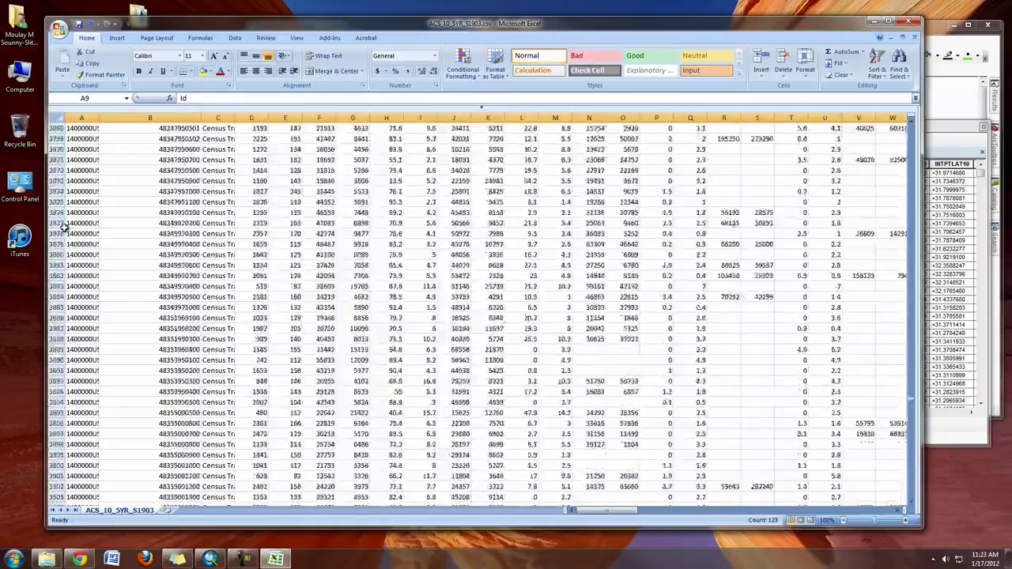
scroll(65, 227, "down", 20)
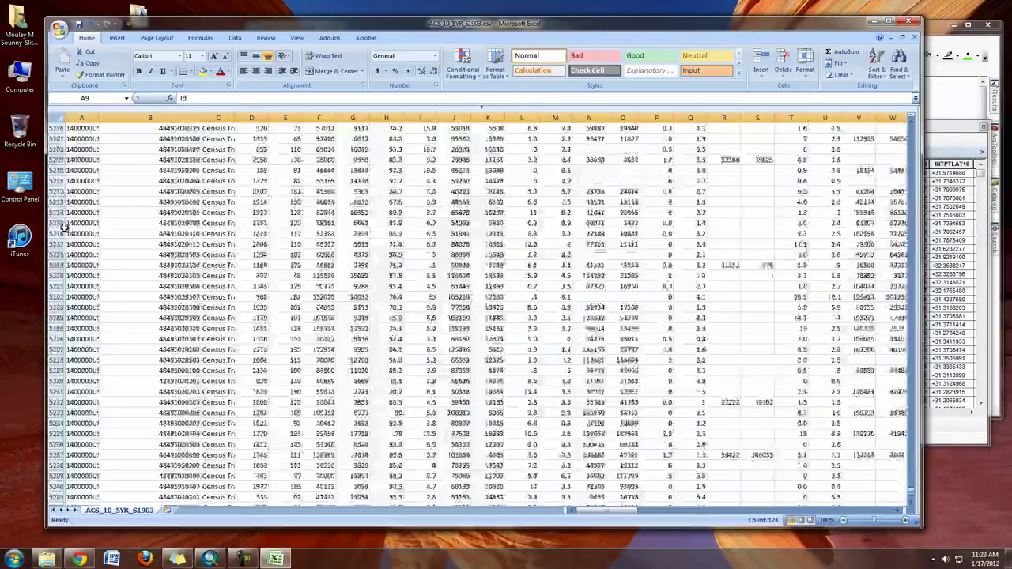
scroll(65, 226, "down", 10)
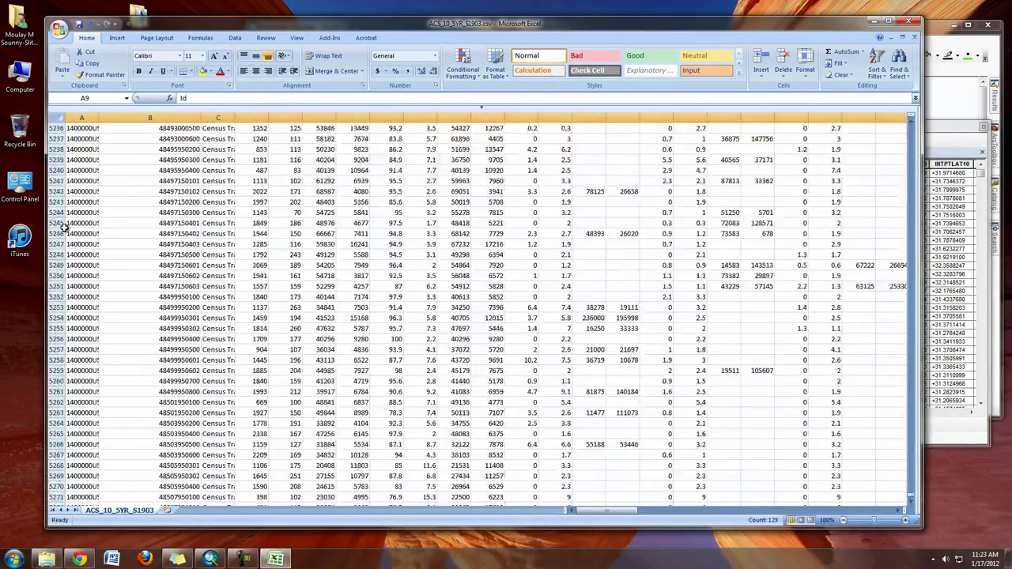
scroll(64, 225, "down", 5)
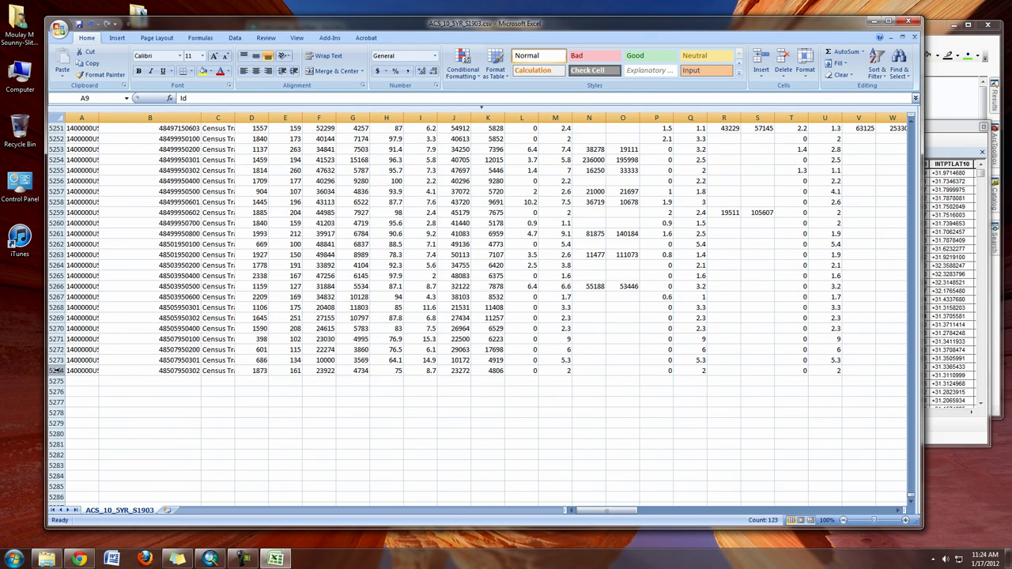
left_click(57, 370, "shift")
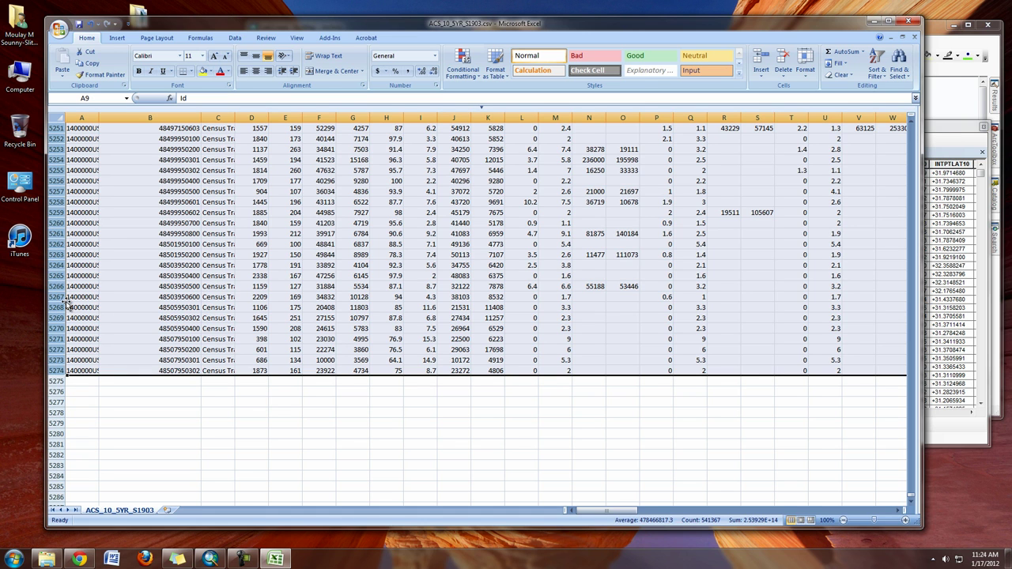
left_click(93, 66)
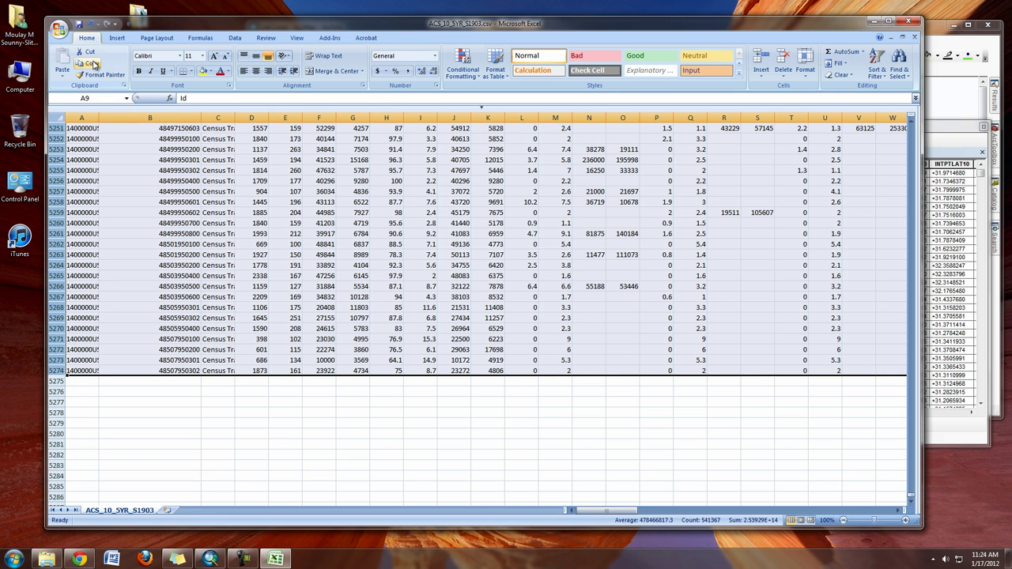
Step: Add a new worksheet and paste the copied rows at A1
key("ctrl+BackSpace")
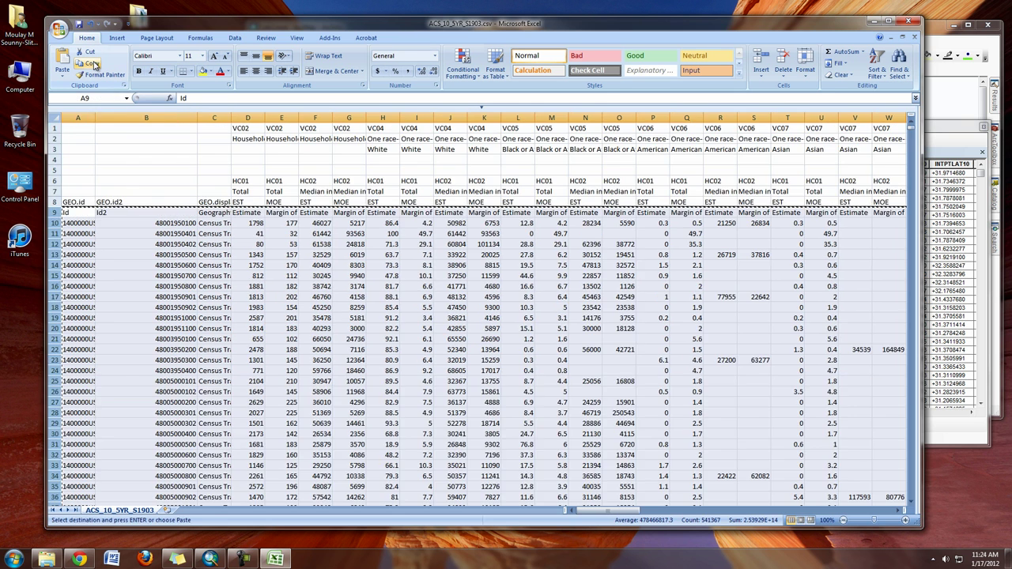
left_click(168, 512)
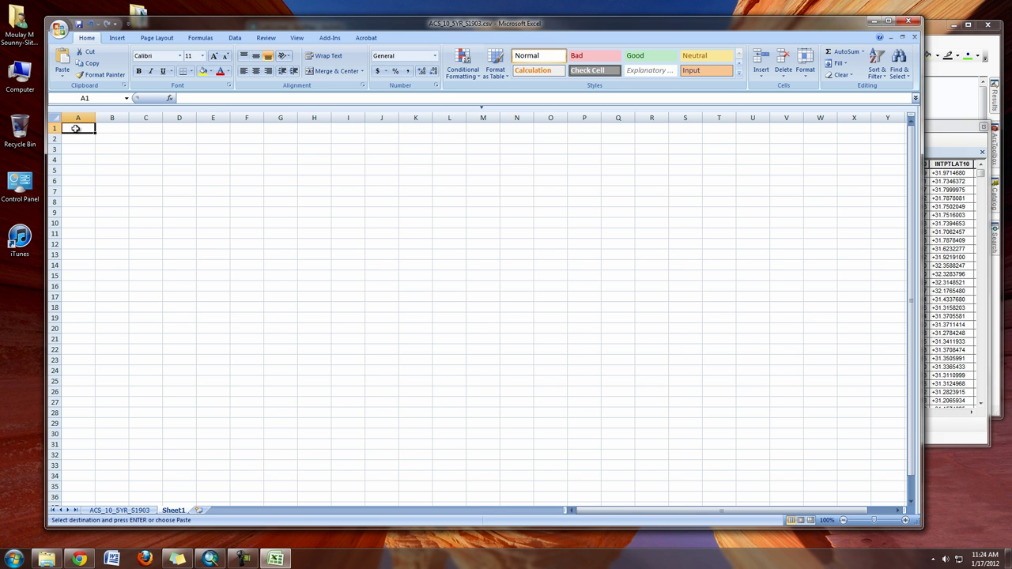
left_click(63, 61)
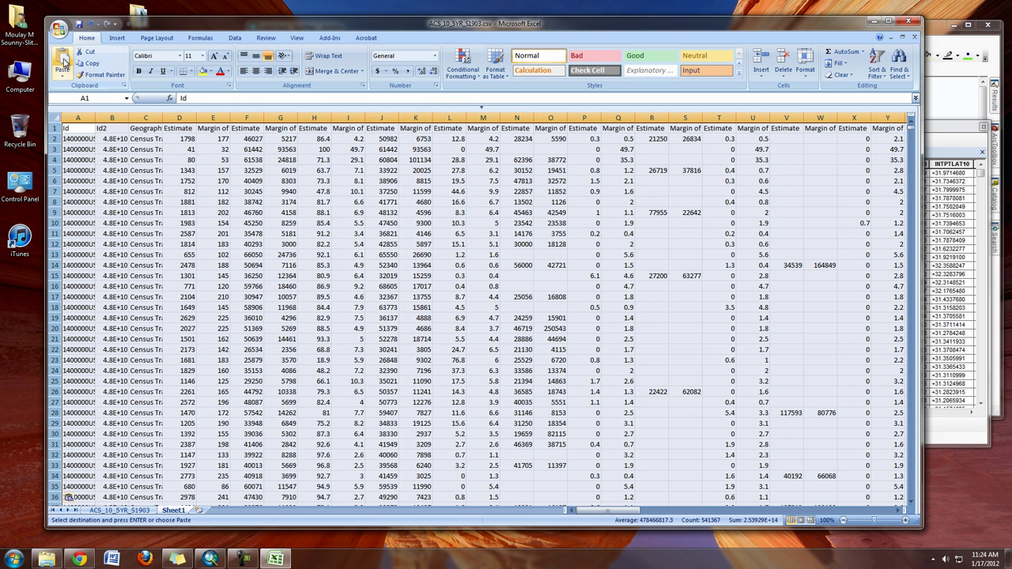
left_click(184, 213)
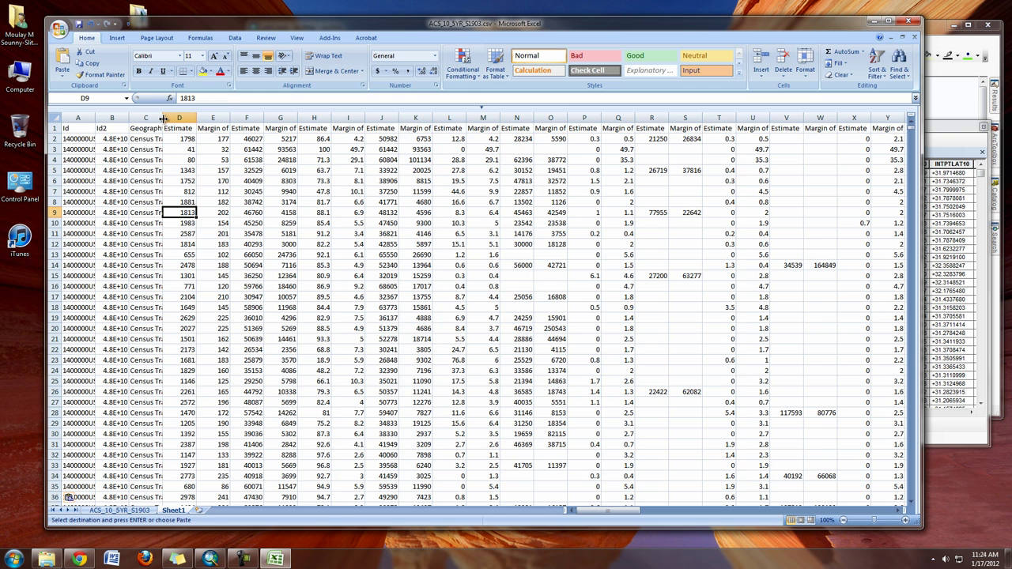
Step: Widen the Id2, Geography, Estimate and Margin of Error columns on Sheet1
left_click_drag(162, 117, 196, 118)
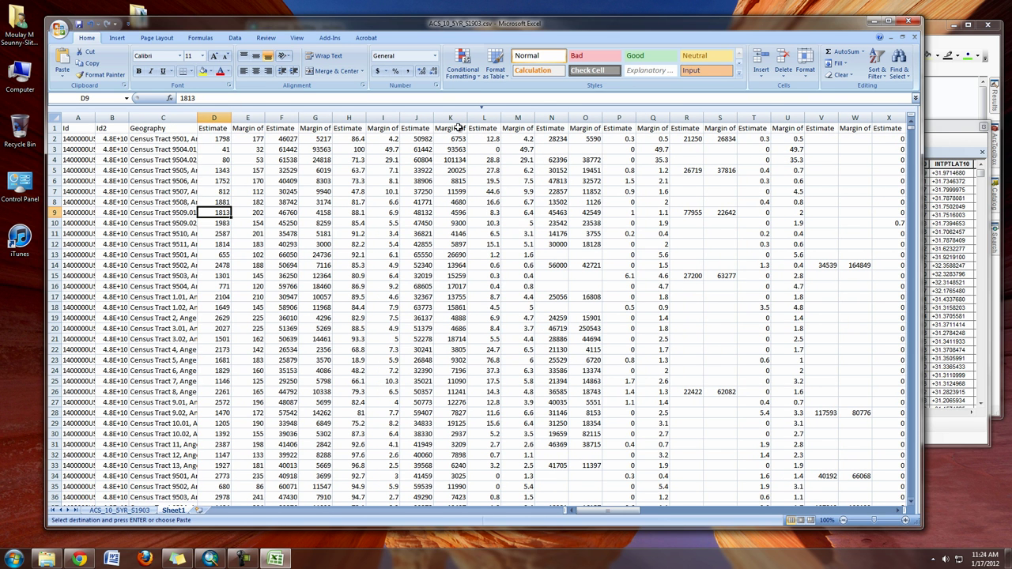
left_click_drag(128, 119, 168, 119)
left_click(173, 125)
left_click(215, 130)
left_click_drag(271, 118, 332, 118)
left_click(326, 149)
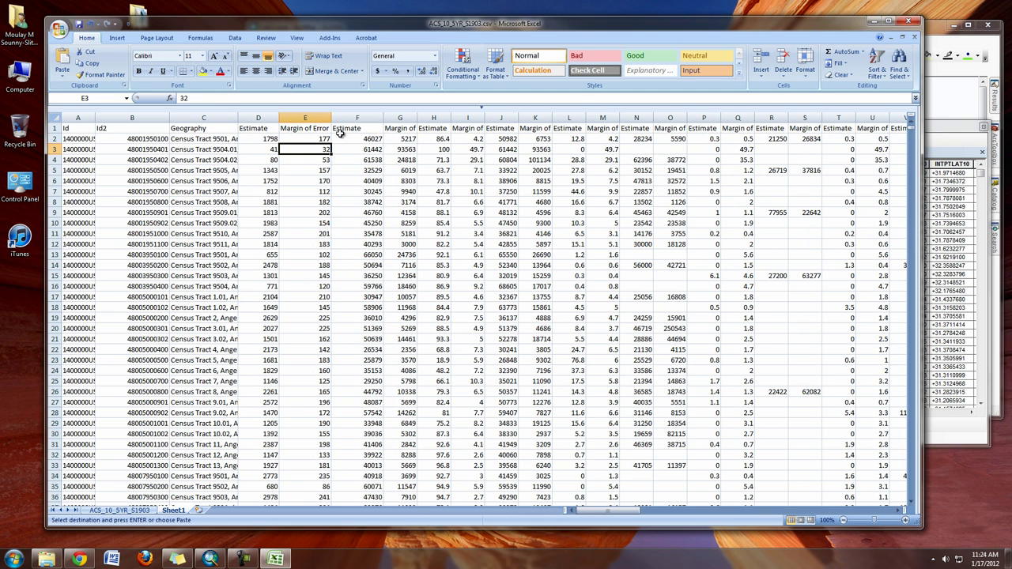
Step: On the original ACS_10_5YR_S1903 sheet, widen columns D, E and H to read the row 2 labels
left_click(149, 514)
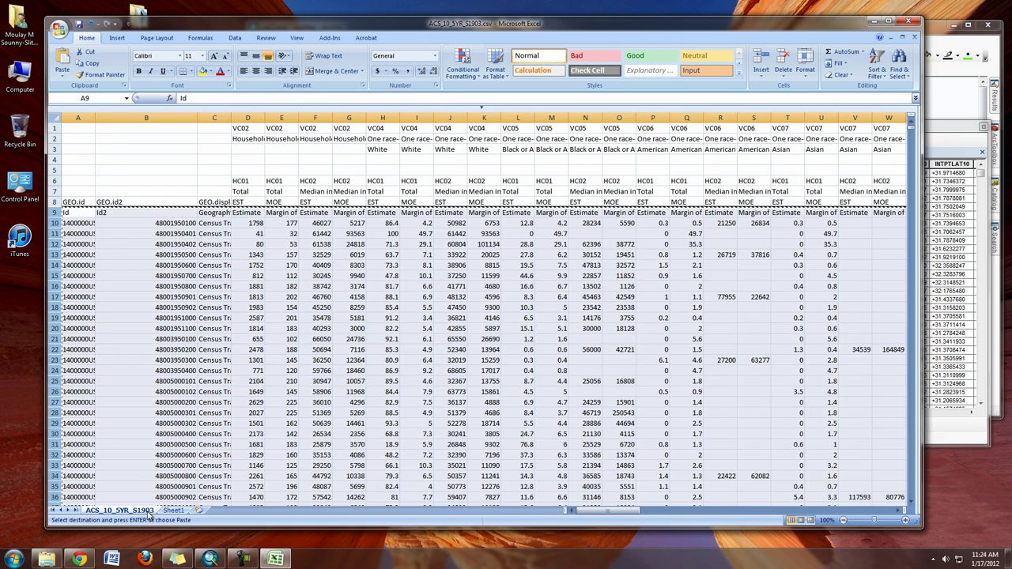
left_click_drag(265, 119, 317, 120)
left_click(278, 138)
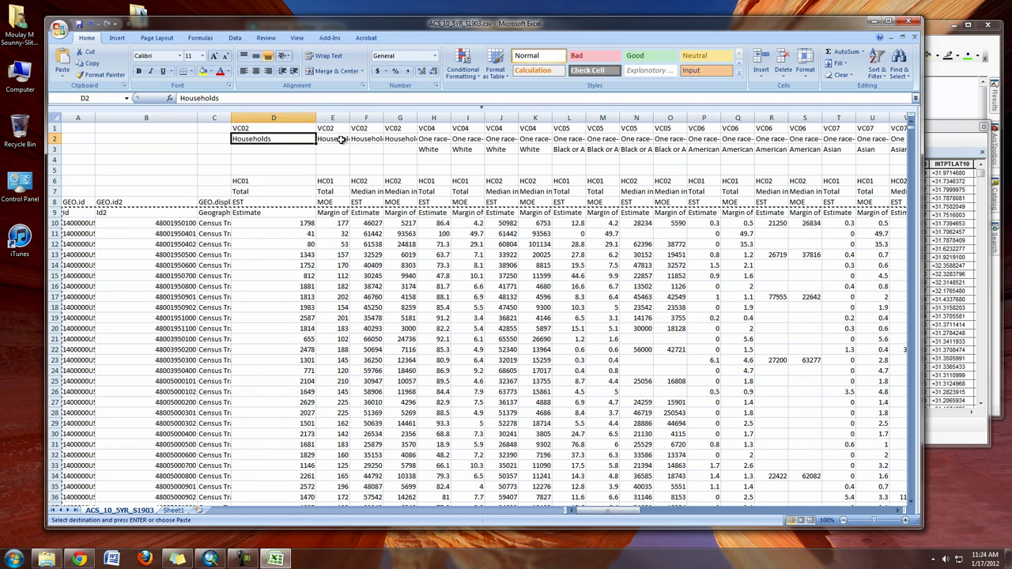
key("Right")
key("Right")
left_click_drag(349, 118, 387, 118)
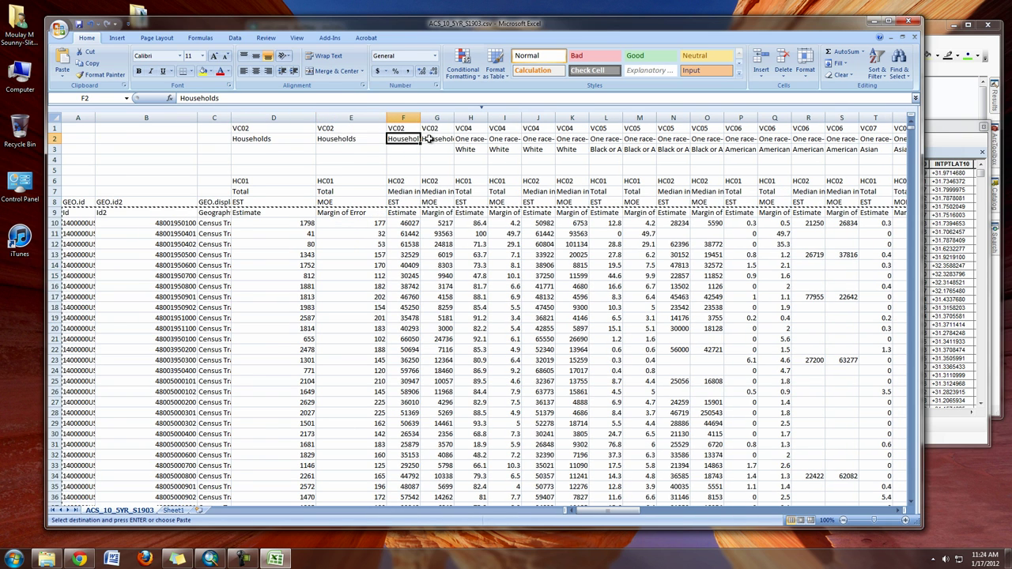
left_click(431, 140)
left_click(471, 140)
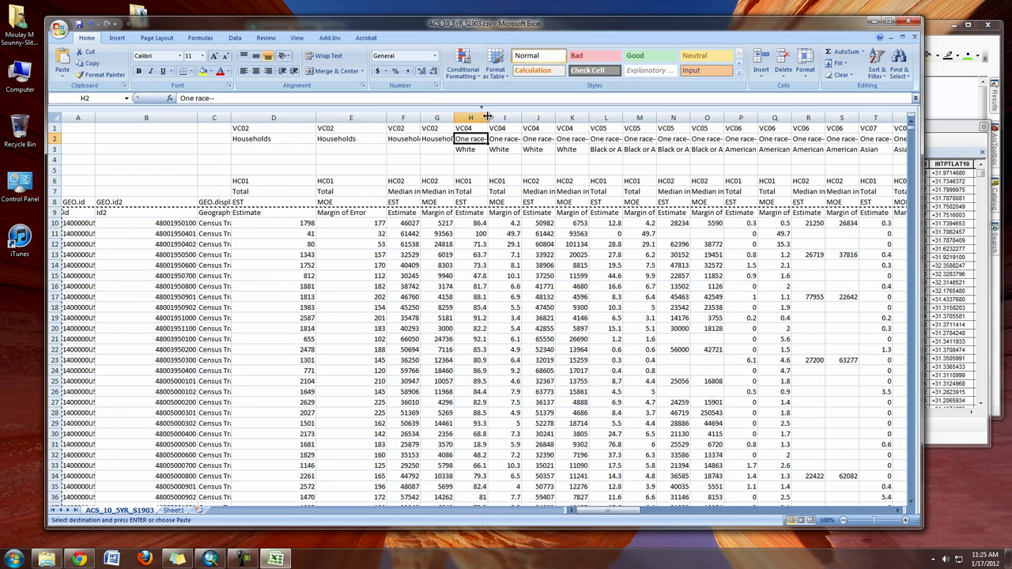
double_click(488, 117)
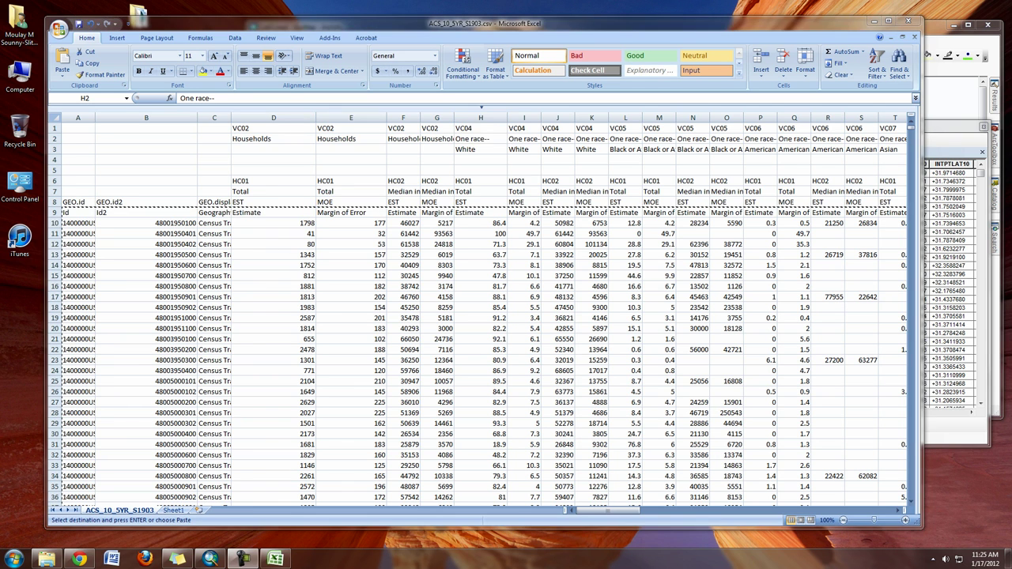
left_click(244, 139)
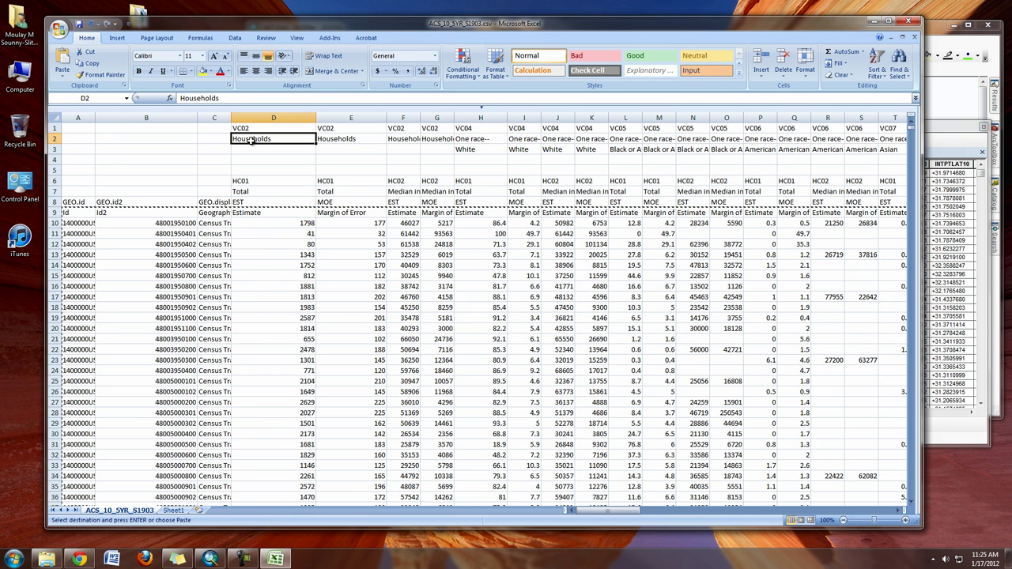
left_click_drag(251, 140, 440, 139)
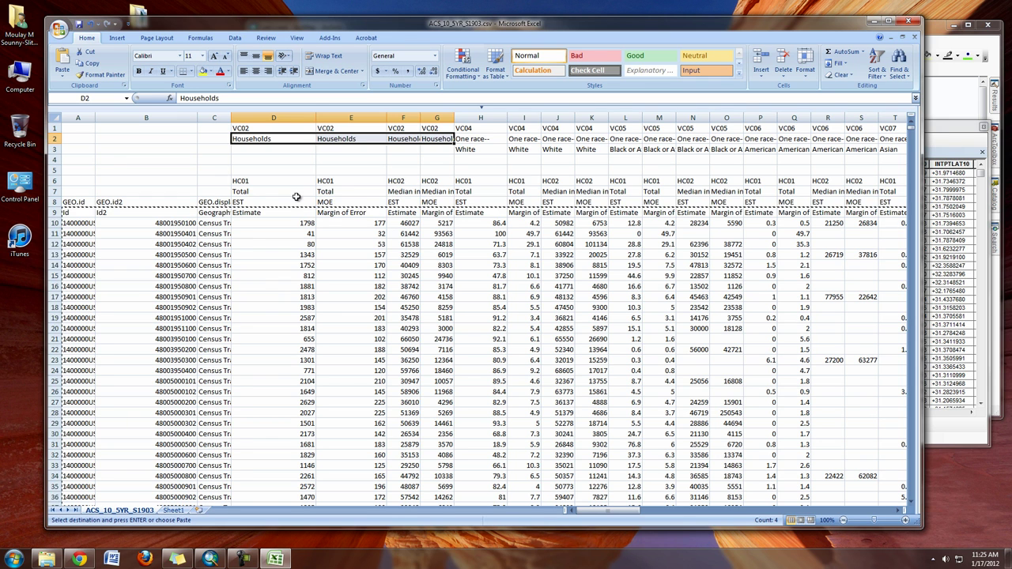
Step: Copy the Total and Median income labels D7:G7 into Sheet1's D1:G1 and widen column G
left_click(250, 192)
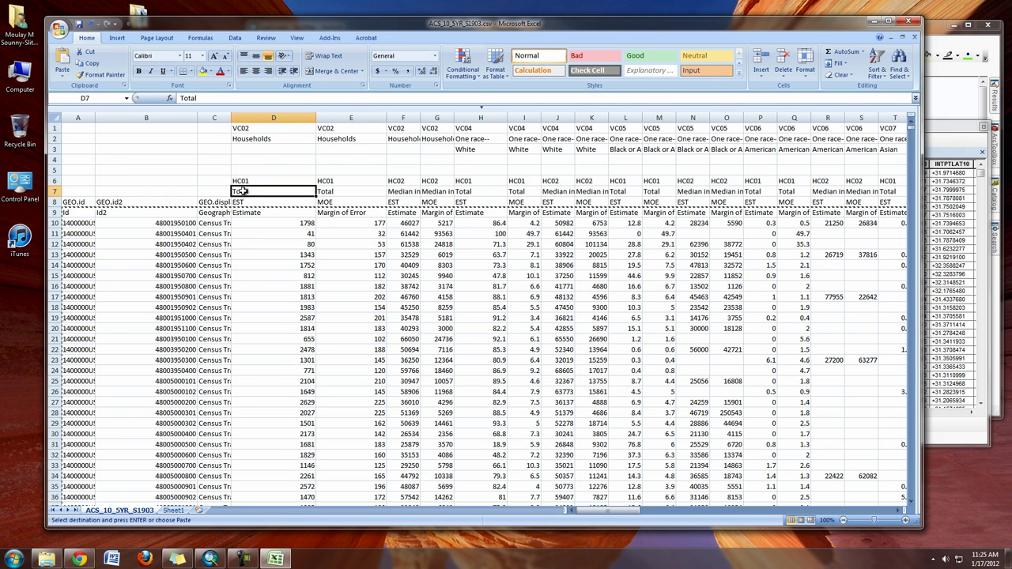
left_click_drag(267, 193, 426, 192)
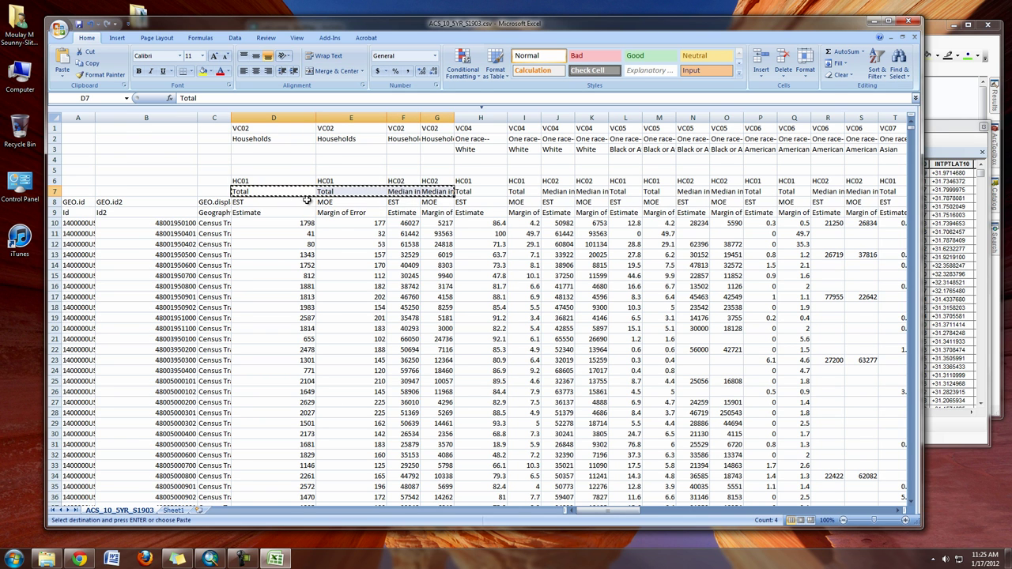
left_click(180, 510)
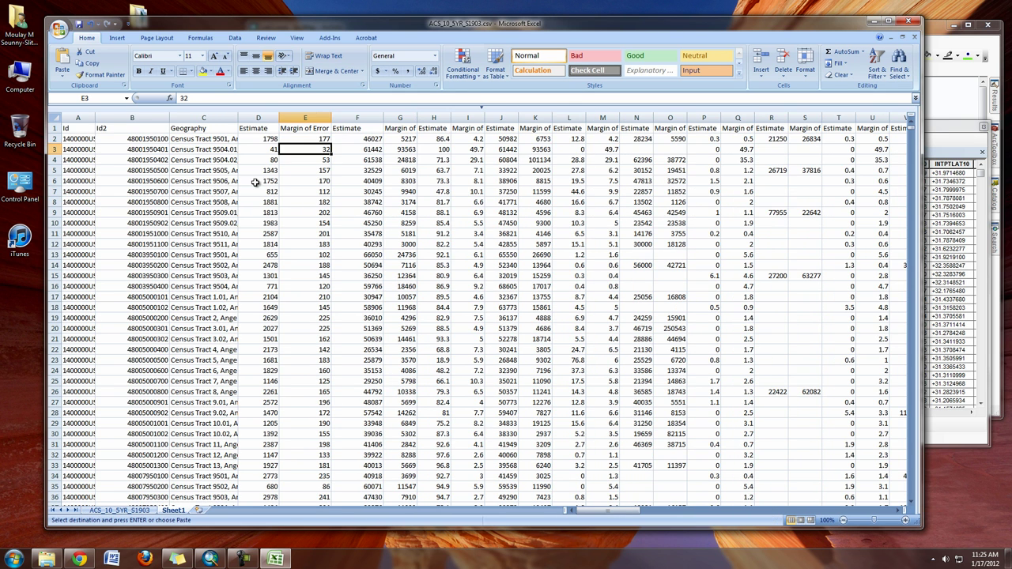
left_click(271, 139)
left_click(263, 129)
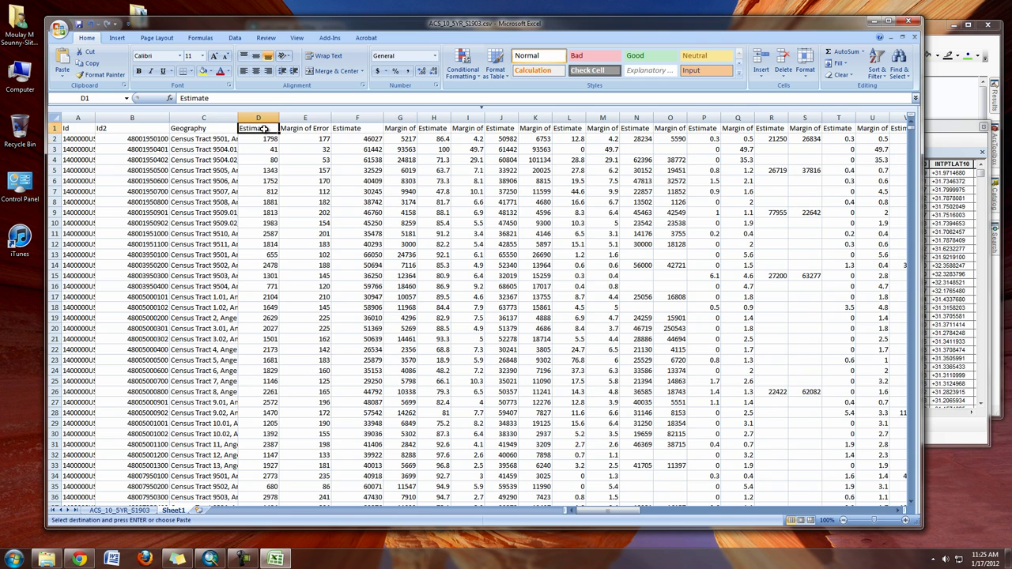
key("ctrl+v")
left_click_drag(417, 118, 446, 118)
left_click(313, 128)
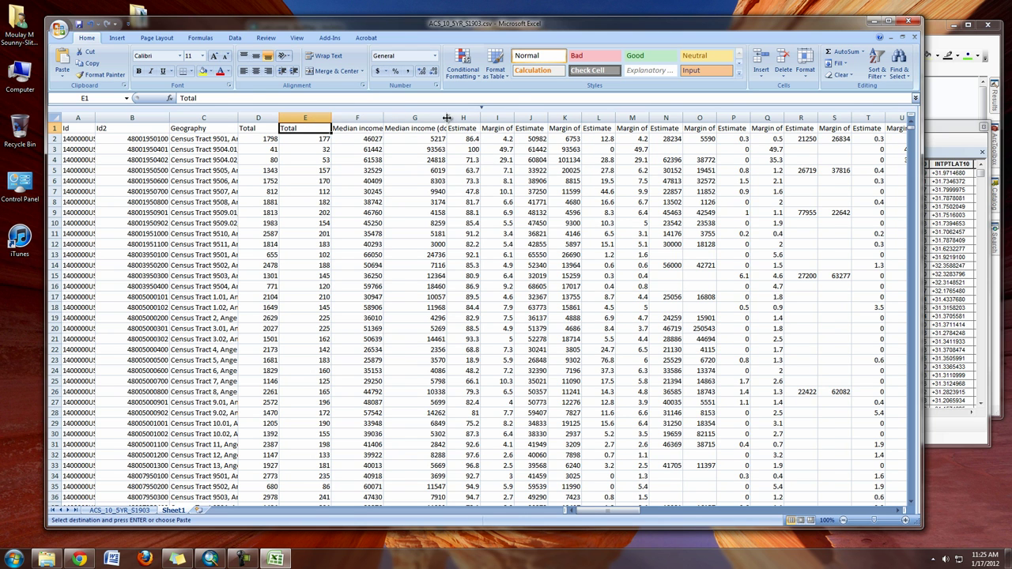
Step: Widen columns F and G to display the full Median income (dollars) headers
left_click_drag(447, 118, 484, 118)
left_click(348, 128)
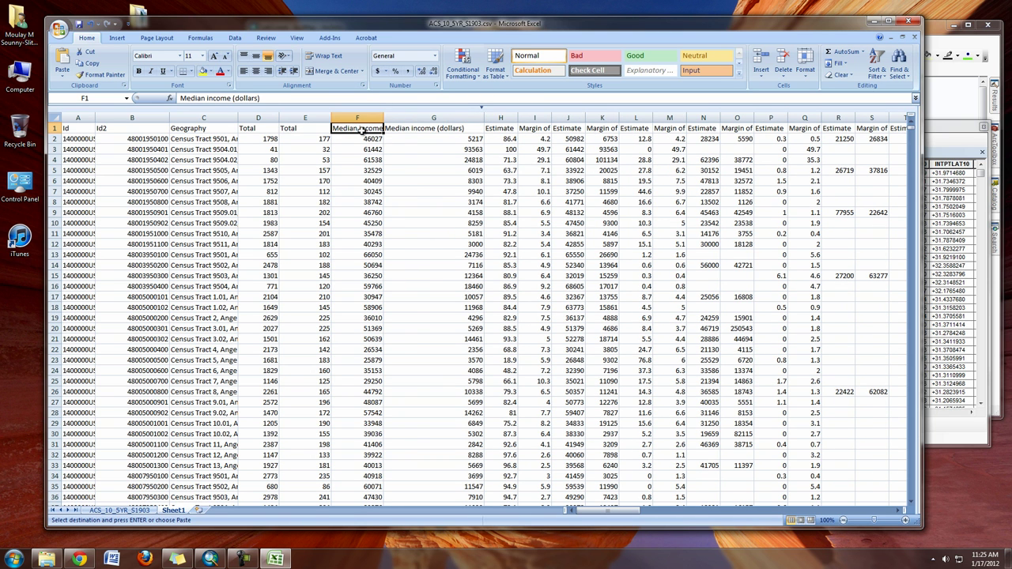
left_click_drag(383, 118, 435, 118)
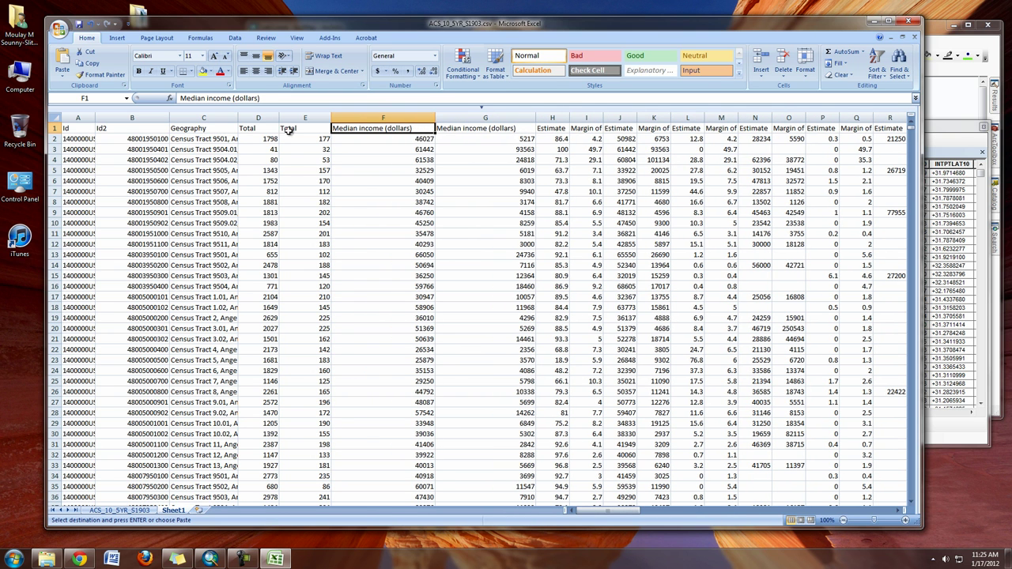
left_click(216, 128)
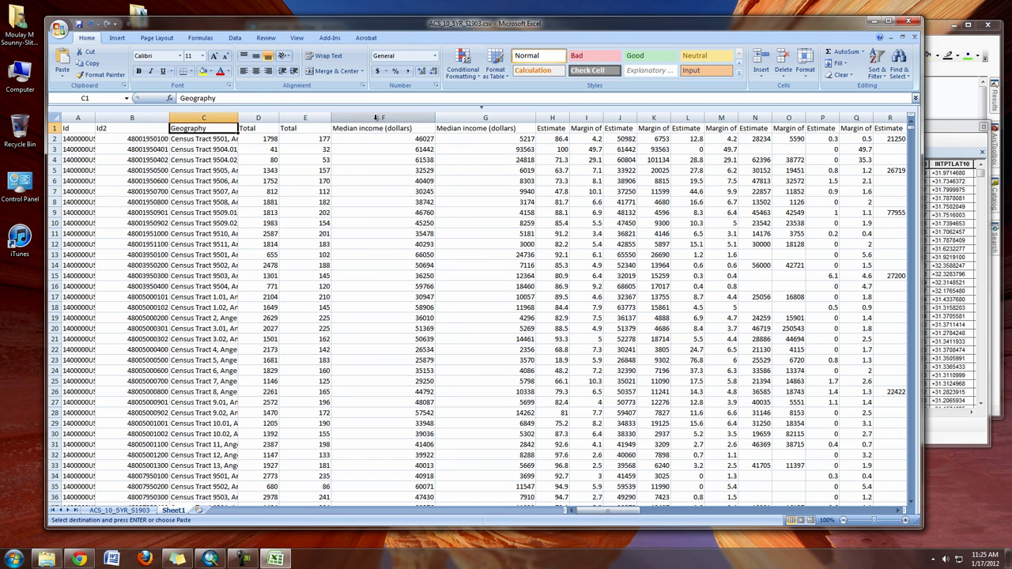
Step: Shorten the F1 header from Median income (dollars) to Med_inc
left_click(365, 128)
left_click(211, 98)
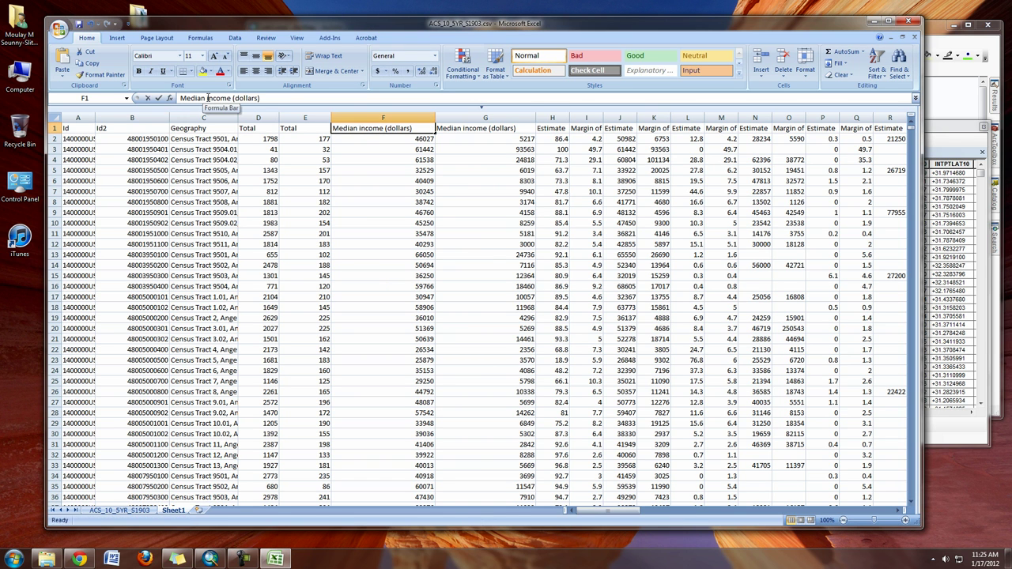
key("BackSpace")
key("BackSpace")
key("BackSpace")
key("BackSpace")
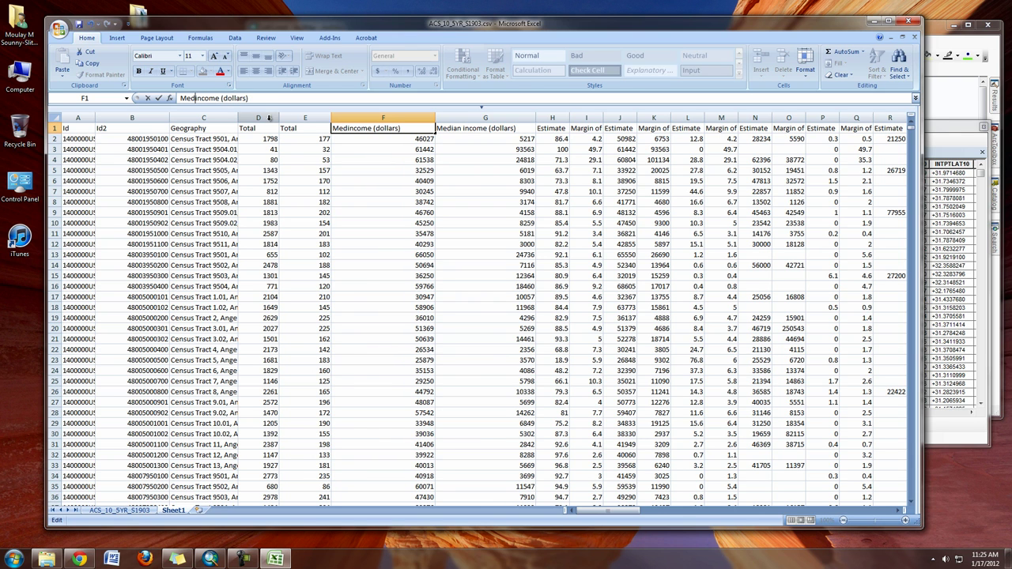
type("_")
left_click_drag(209, 98, 274, 99)
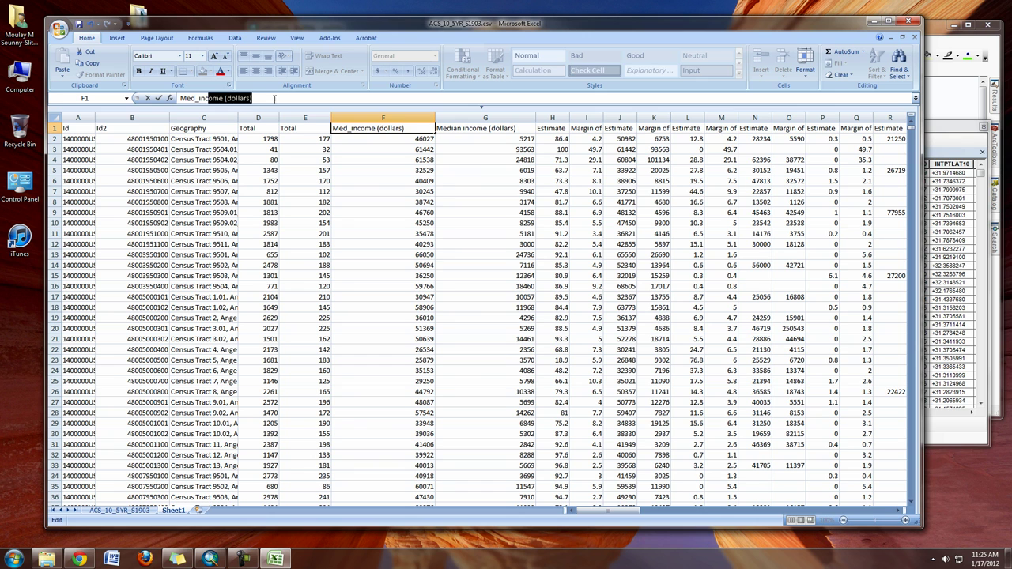
key("BackSpace")
left_click(301, 180)
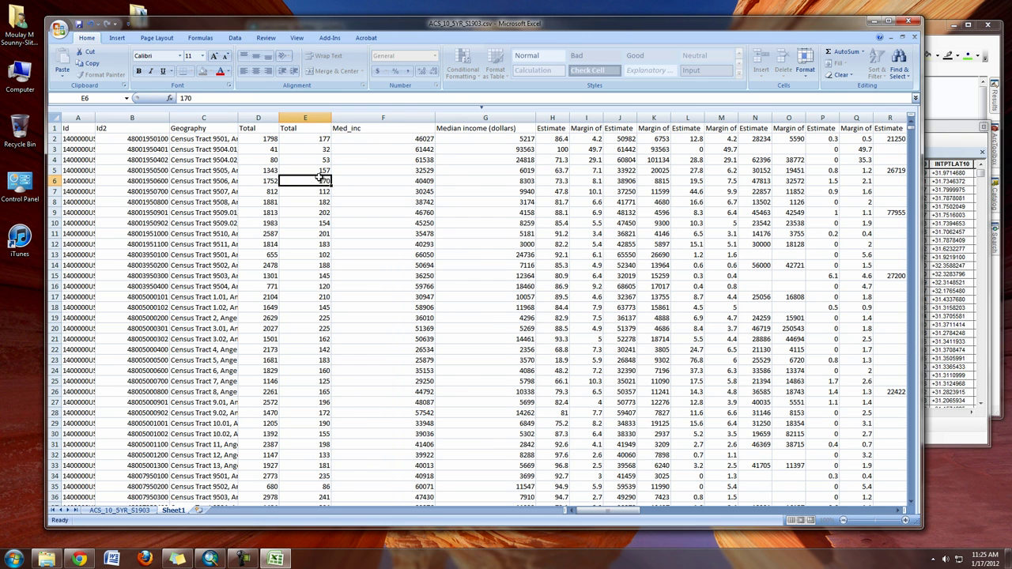
Step: Shorten the G1 header to Med_inc as well and save the workbook
left_click(470, 135)
left_click(474, 128)
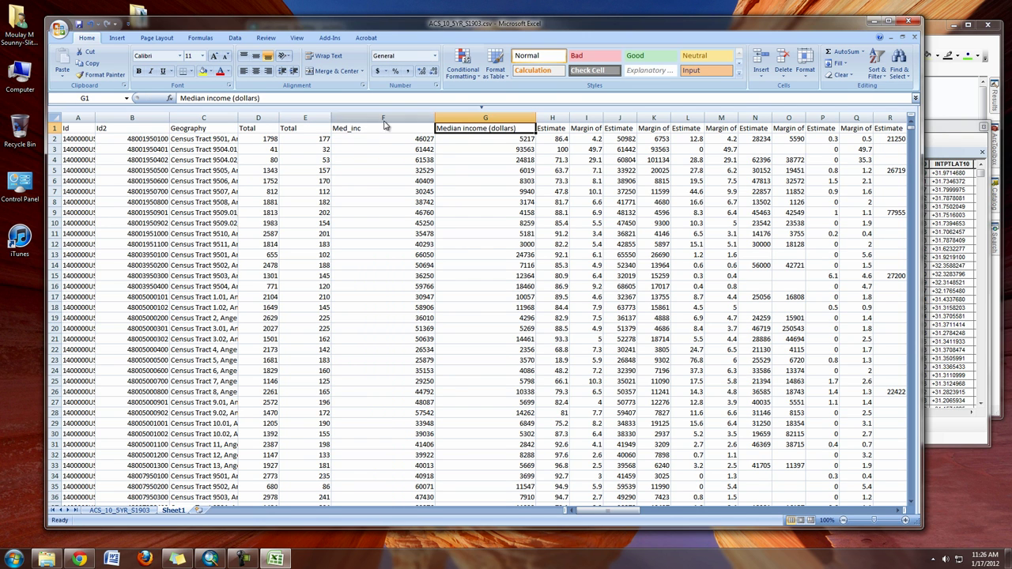
left_click(207, 98)
key("BackSpace")
key("BackSpace")
key("BackSpace")
key("BackSpace")
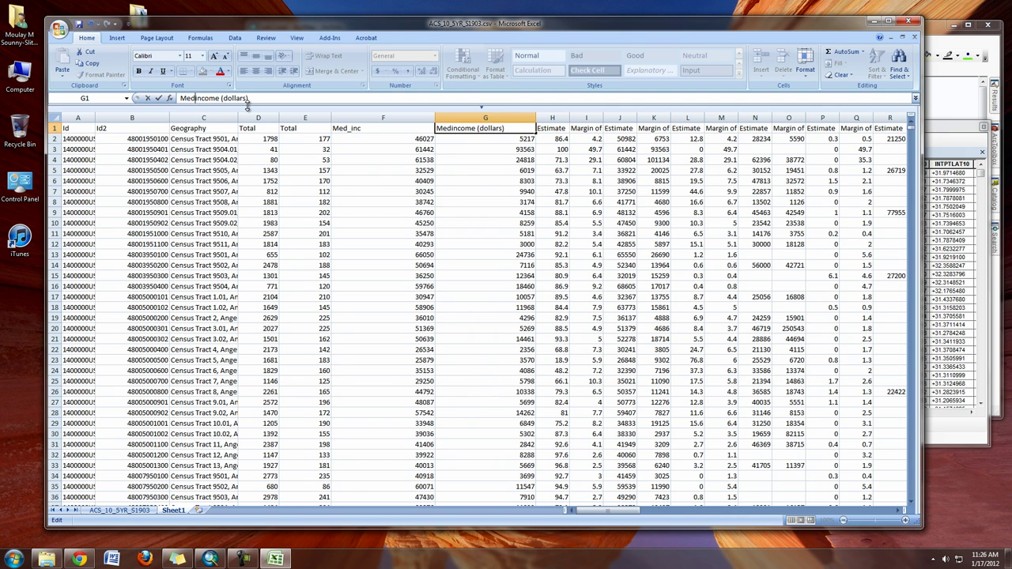
type("_")
left_click(226, 98)
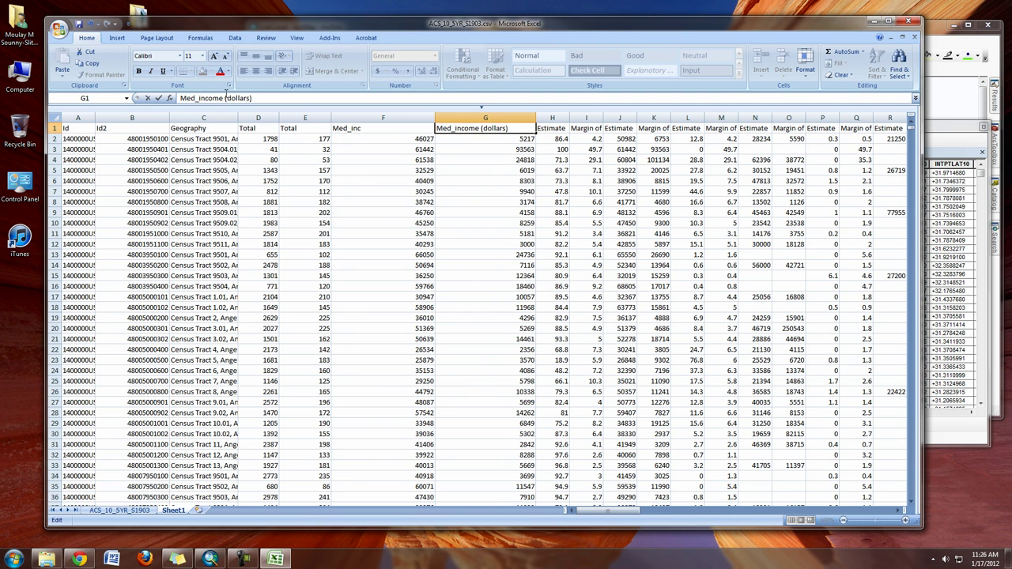
key("shift+End")
key("Delete")
key("BackSpace")
key("BackSpace")
key("BackSpace")
key("ctrl+s")
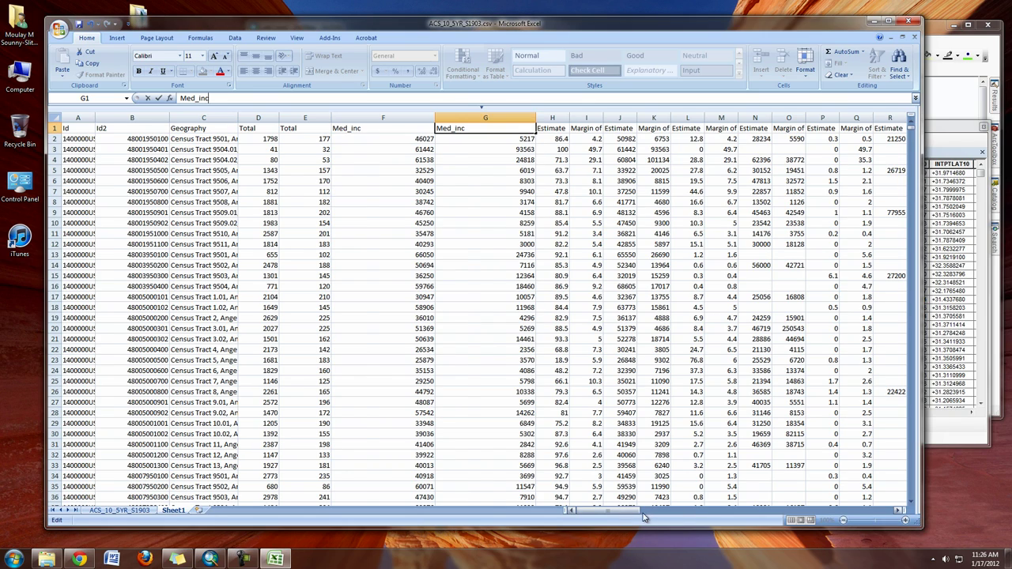
left_click_drag(622, 515, 601, 512)
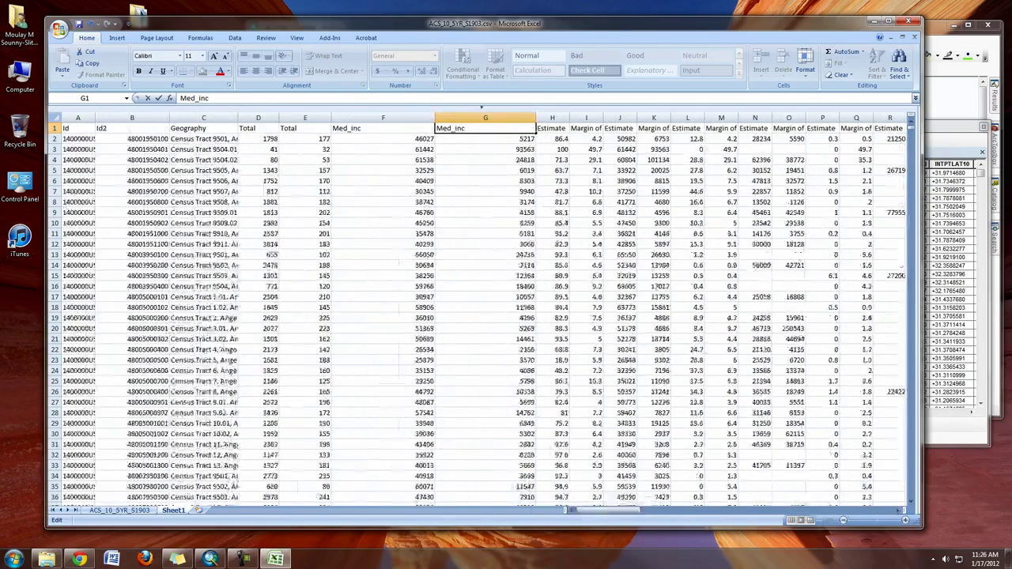
Step: Rename the D1 header from Total to Total_POP
left_click(126, 511)
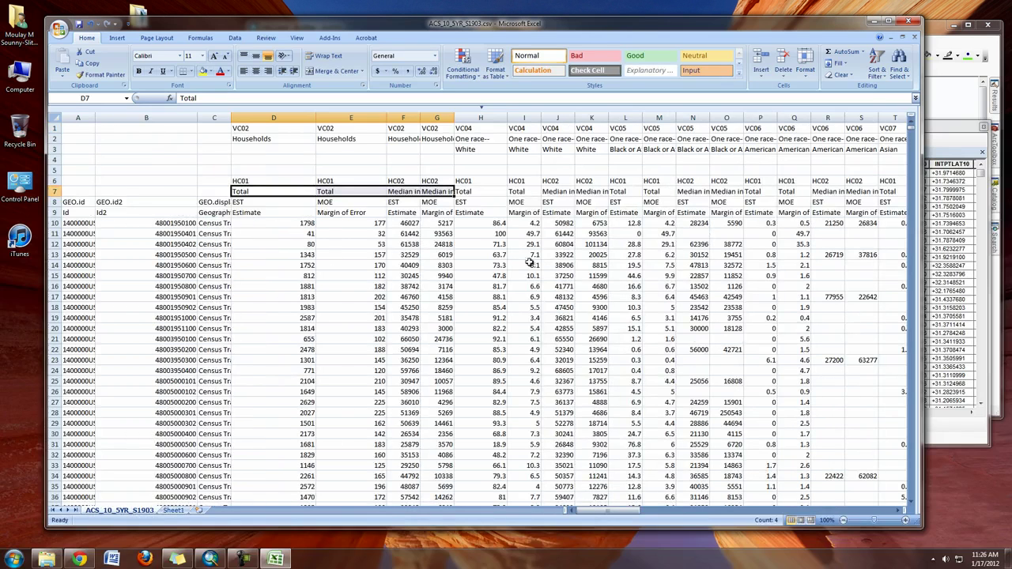
left_click(173, 511)
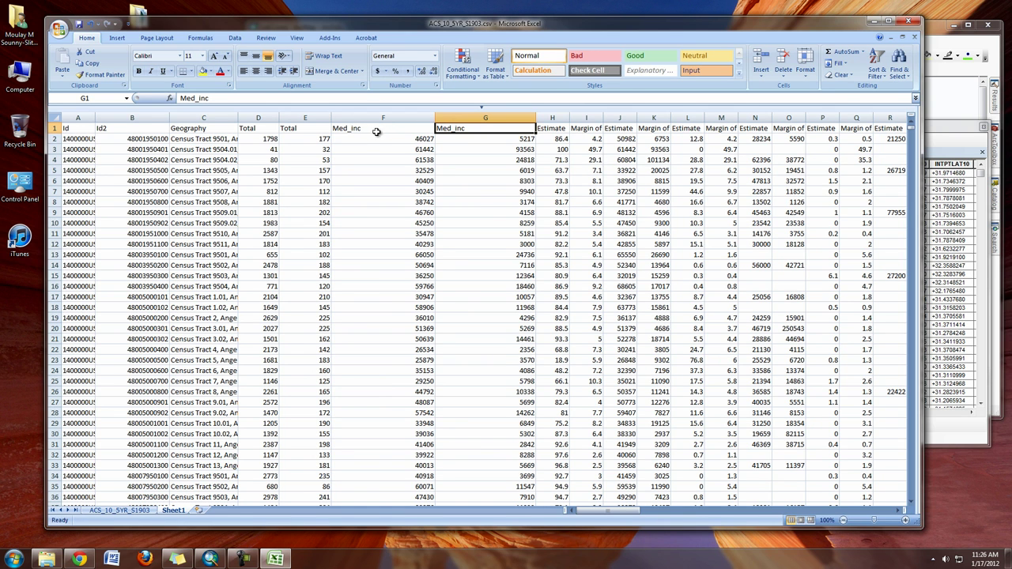
left_click(263, 132)
left_click(218, 98)
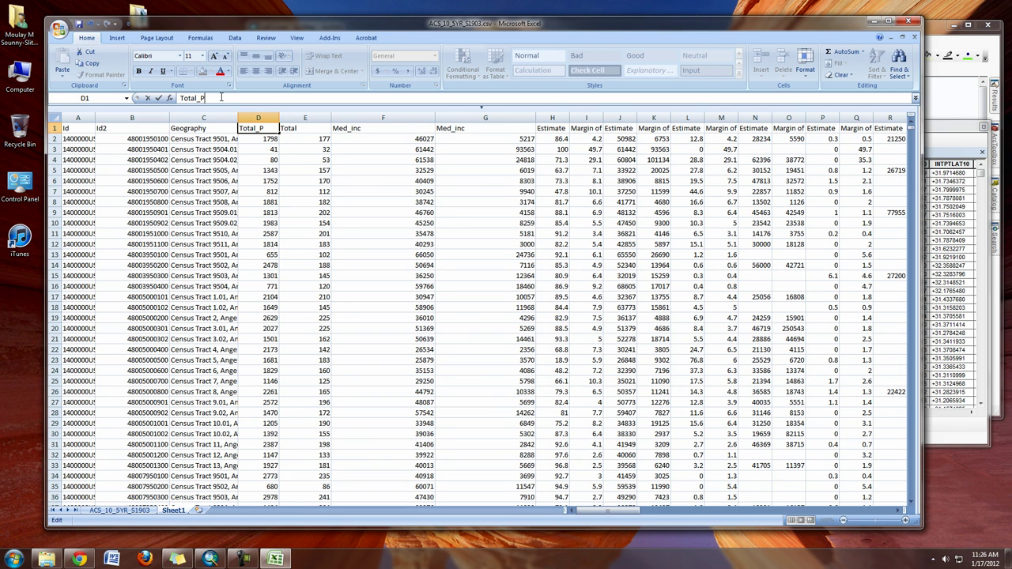
left_click(314, 185)
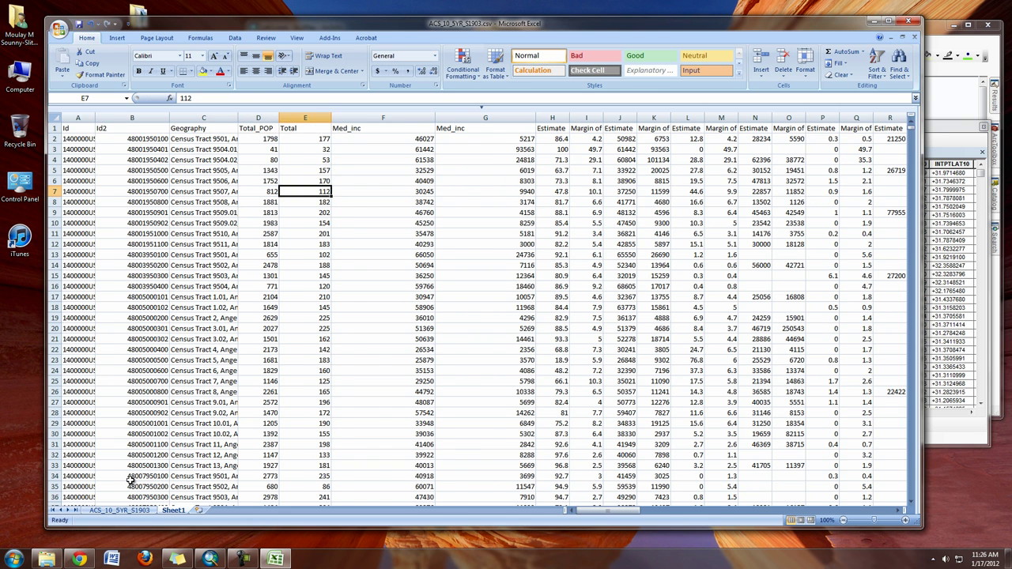
Step: Rename the E1 header from Total to Error
left_click(134, 511)
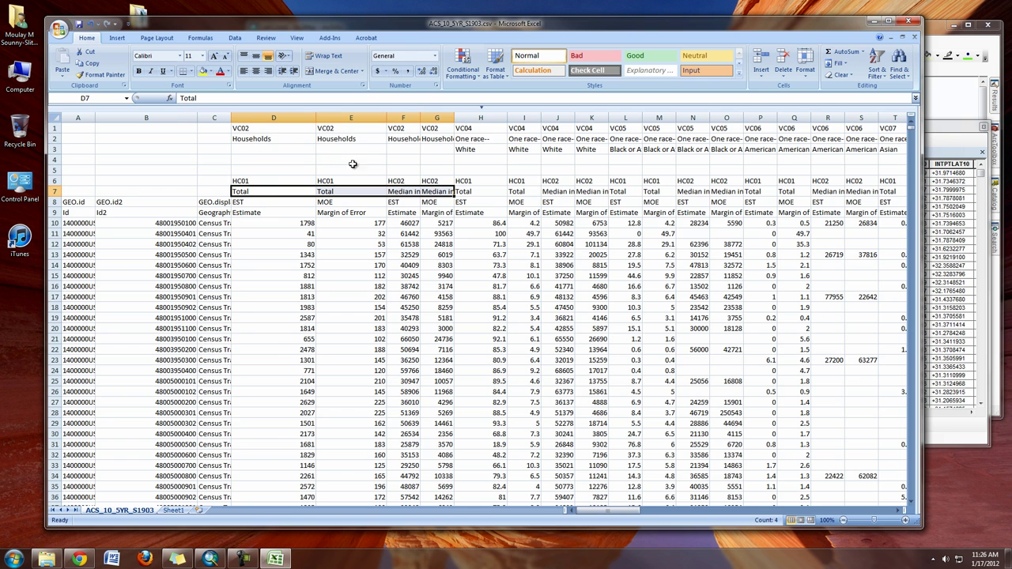
left_click(173, 511)
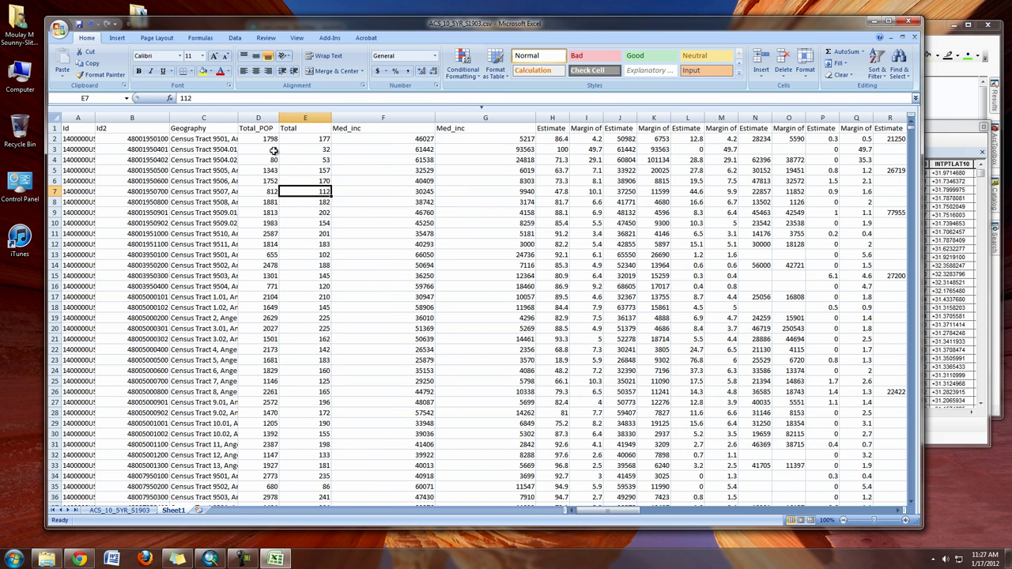
left_click(297, 126)
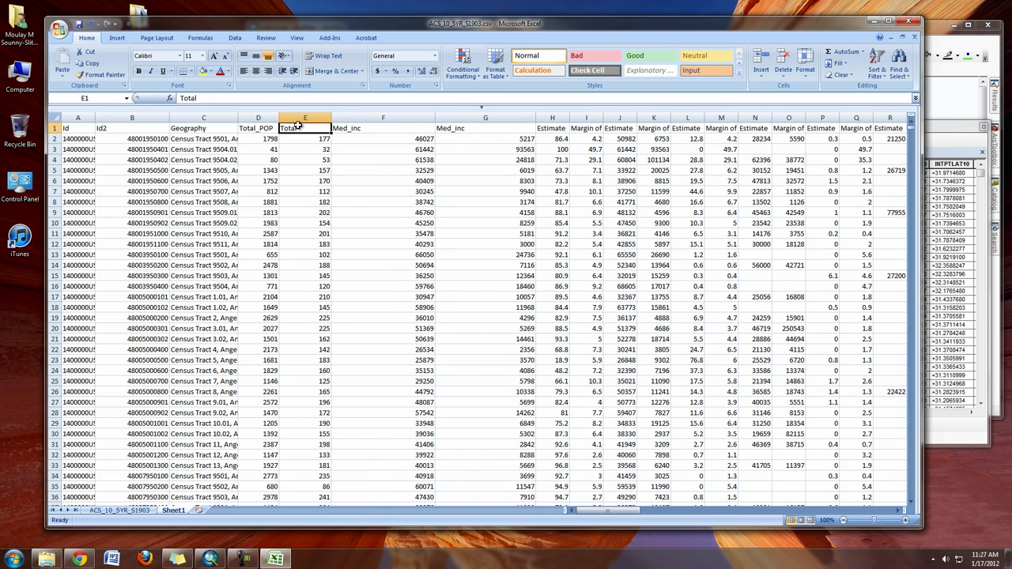
left_click(202, 97)
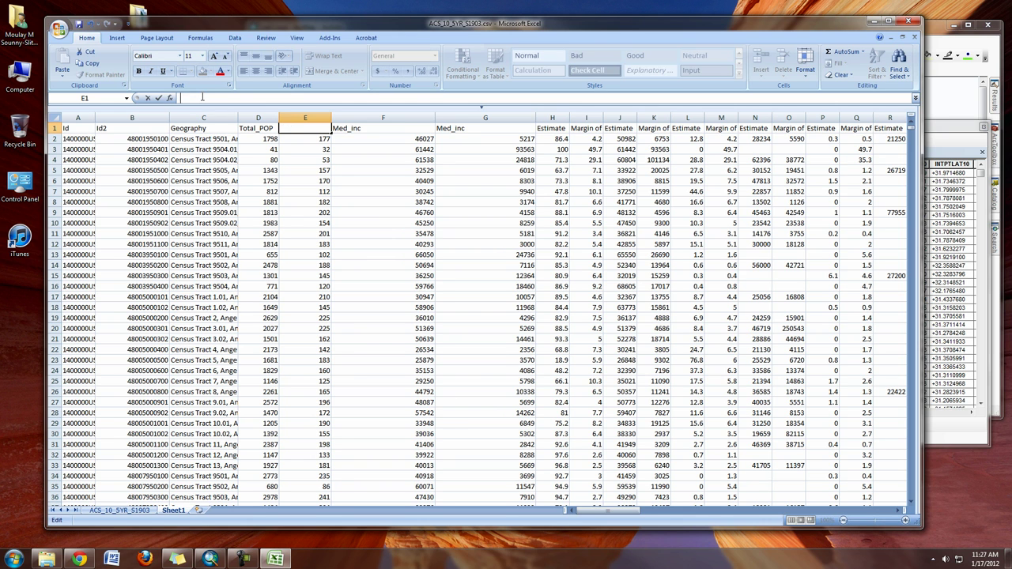
type("EW")
left_click(384, 117)
Step: Replace the G1 header Med_inc with Error
left_click(522, 128)
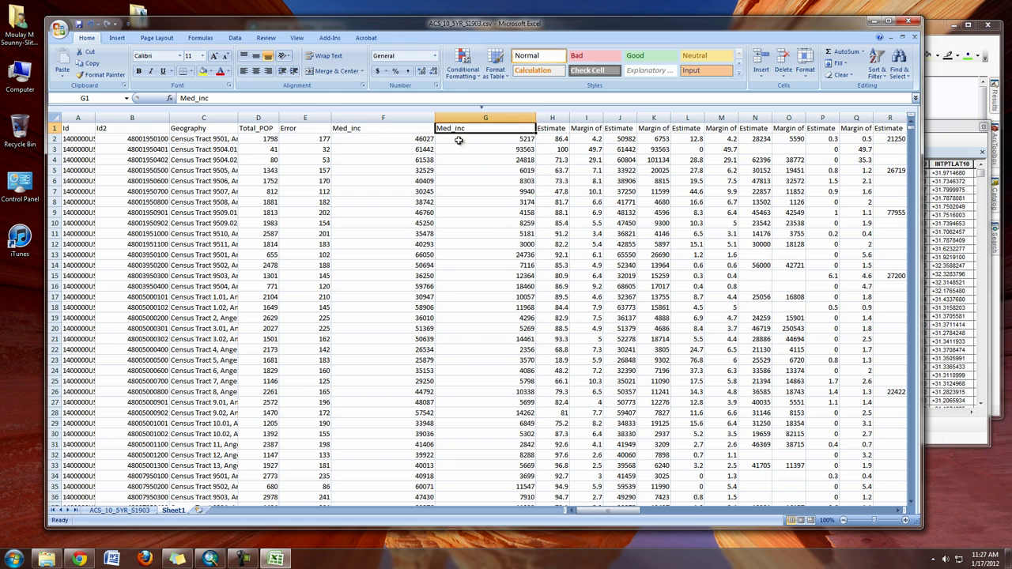
left_click(147, 510)
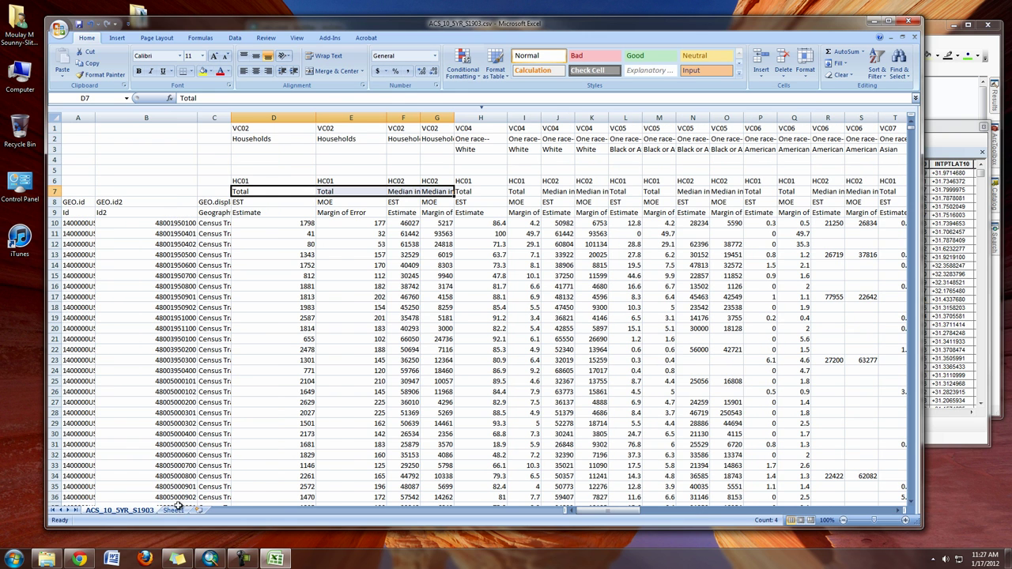
left_click(187, 510)
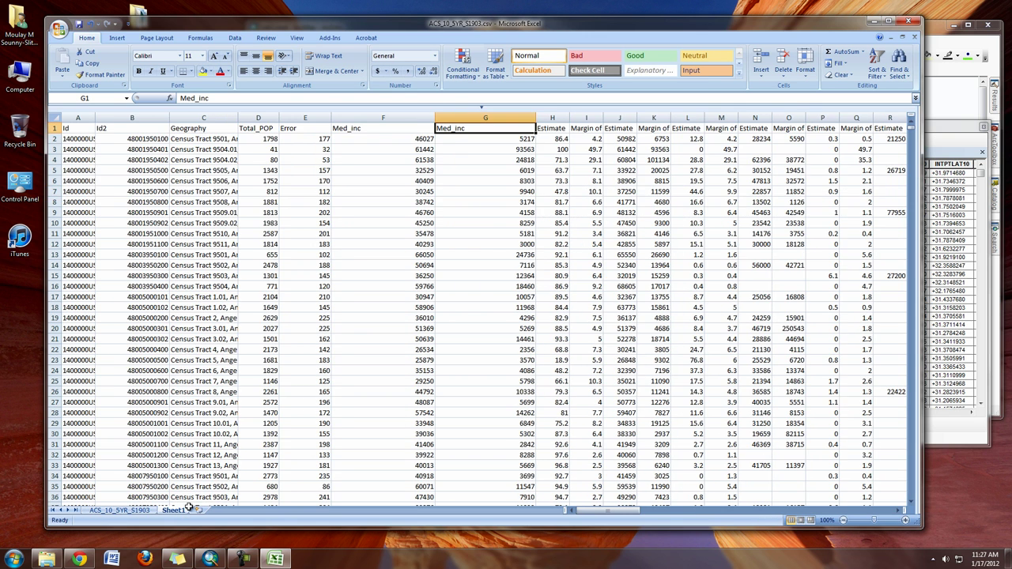
left_click(514, 192)
left_click(522, 128)
left_click(212, 98)
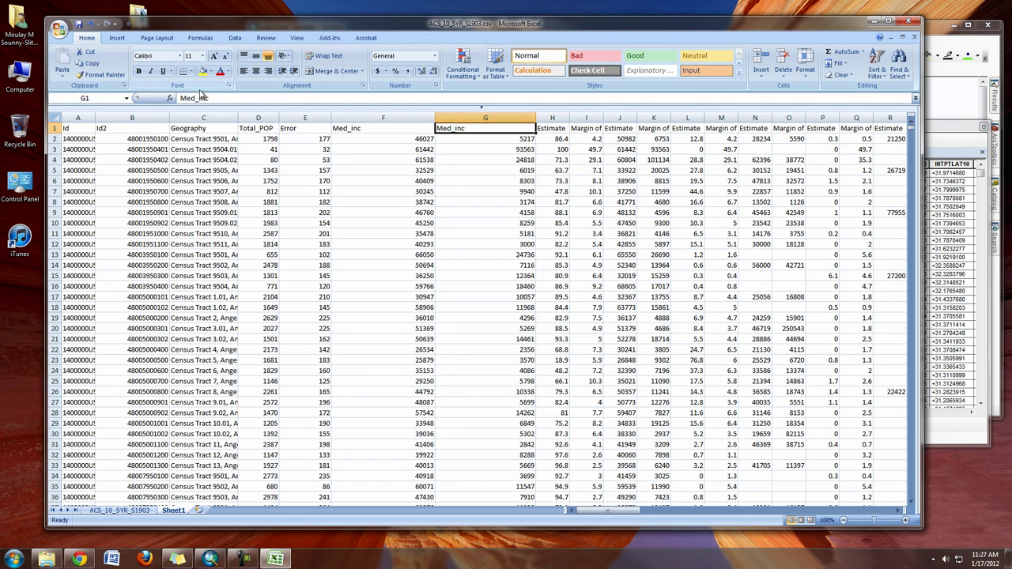
double_click(212, 98)
type("Ero")
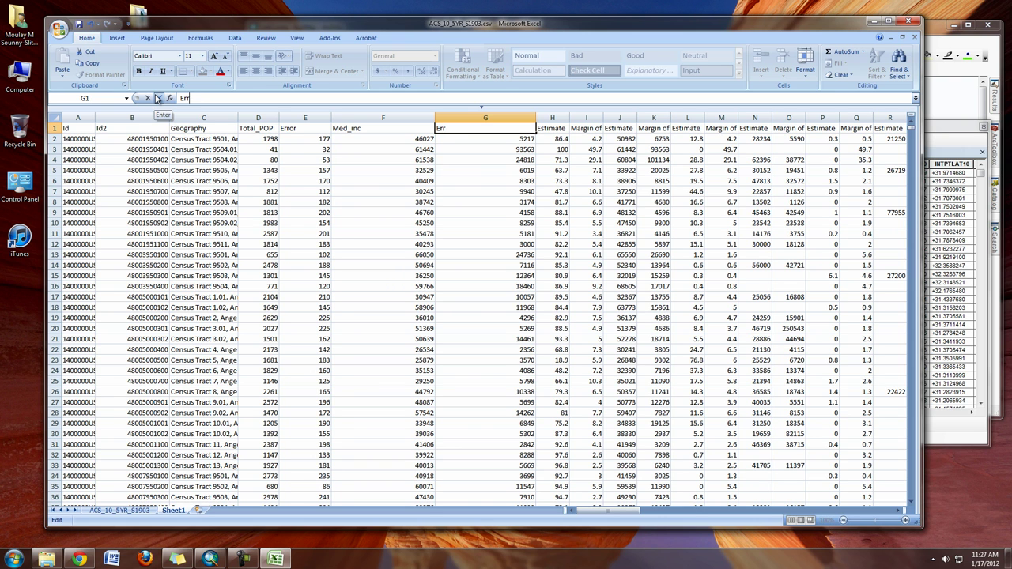
left_click(157, 98)
left_click(589, 160)
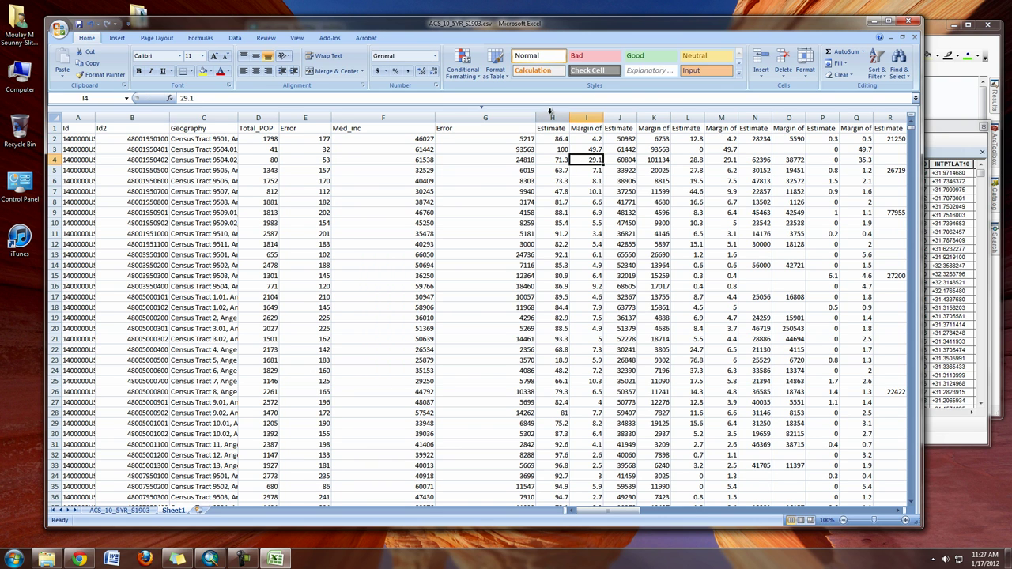
left_click(551, 118)
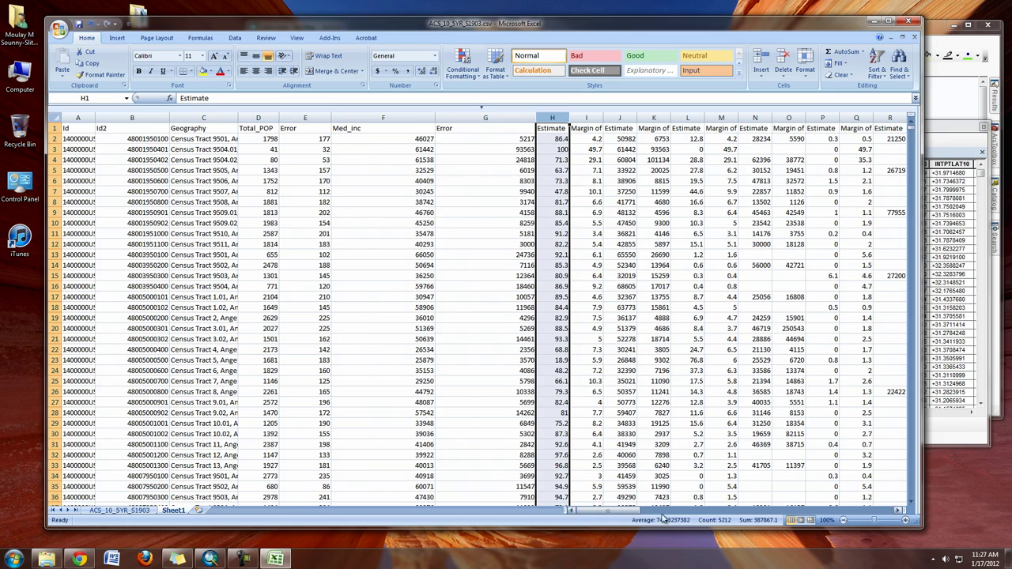
Step: Select columns H through DS and delete them, leaving only columns A–G on Sheet1
left_click_drag(613, 513, 933, 522)
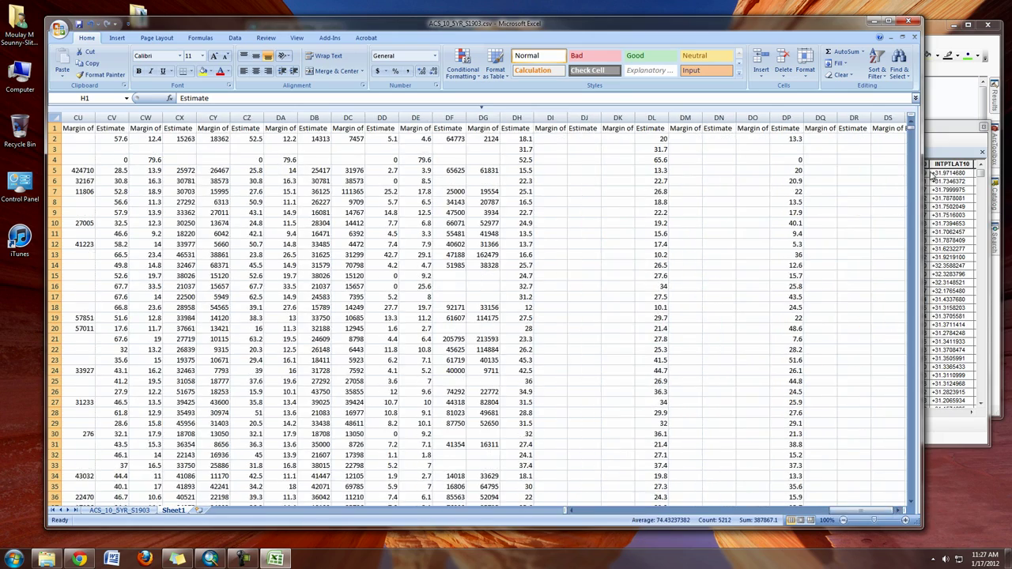
left_click(887, 118, "shift")
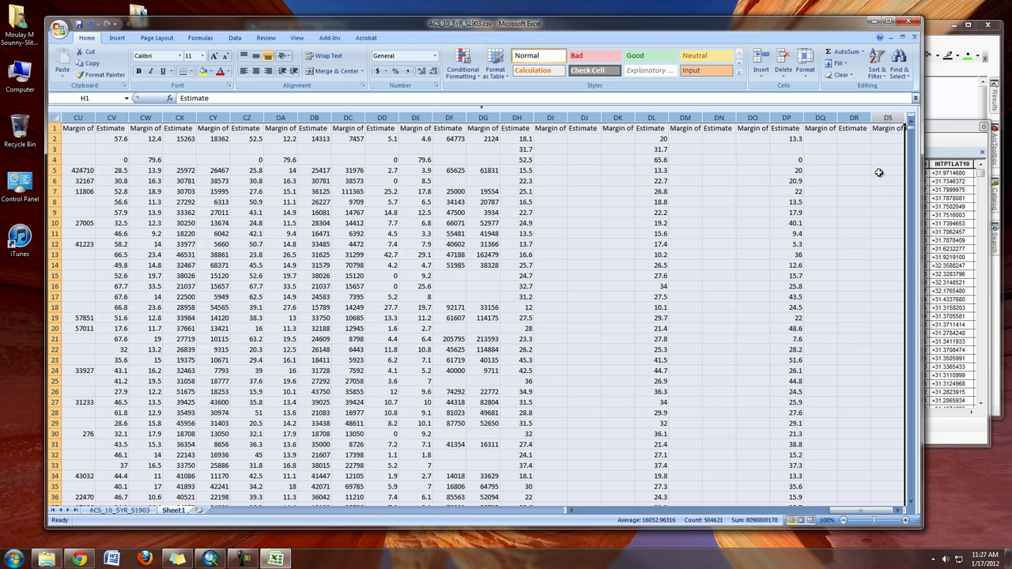
left_click_drag(869, 510, 554, 512)
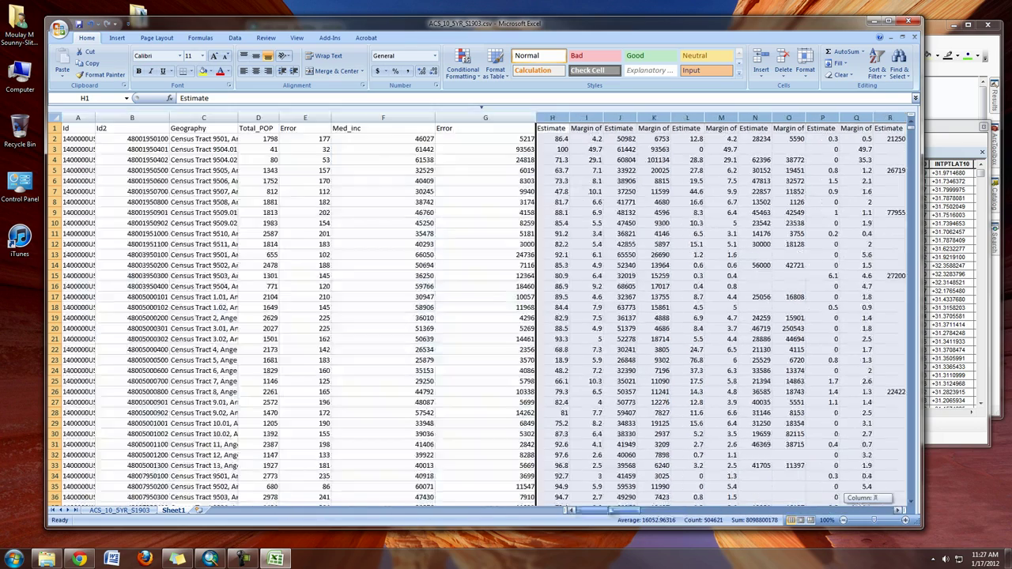
right_click(554, 120)
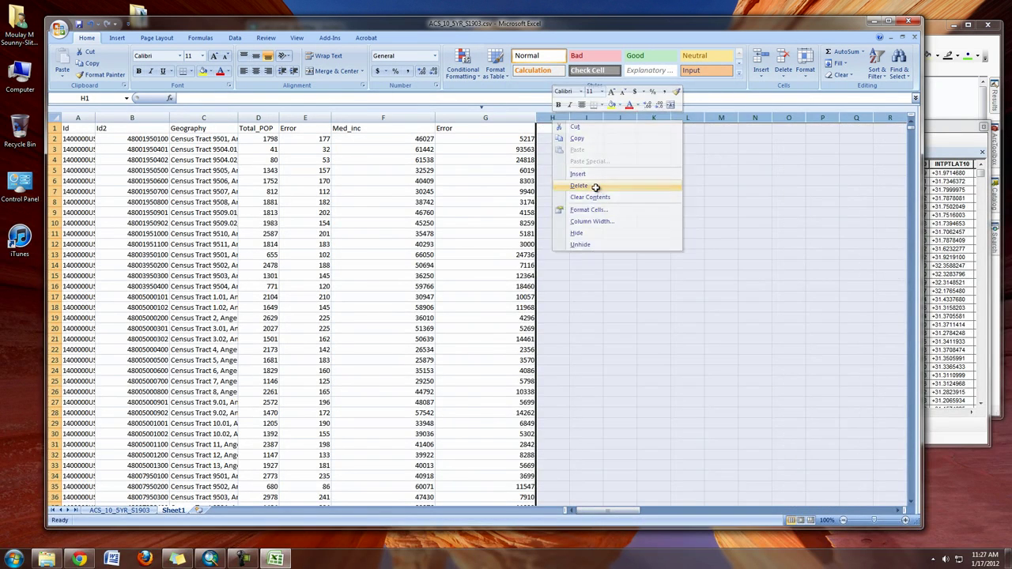
left_click(597, 187)
left_click(576, 136)
left_click(626, 203)
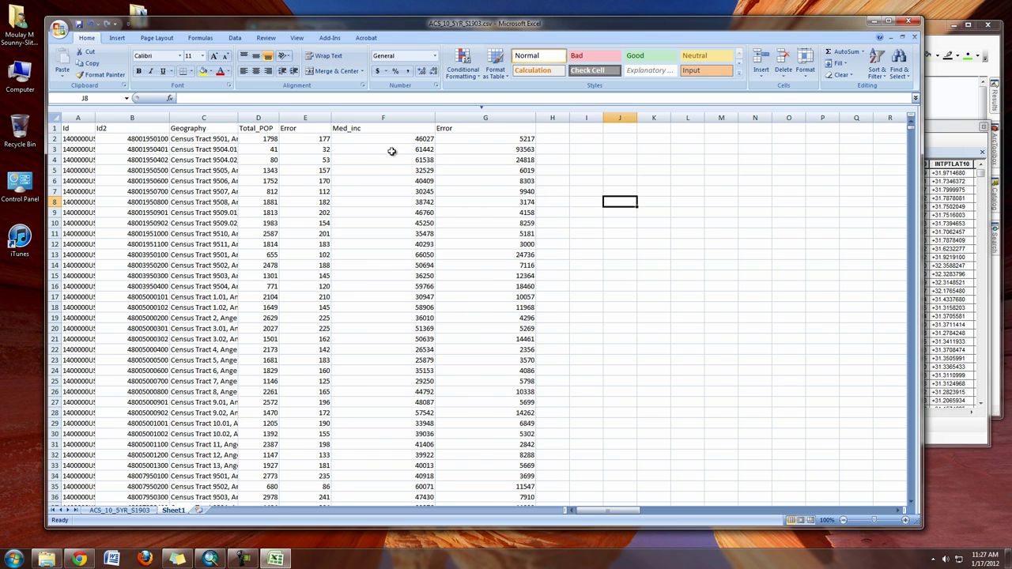
Step: Autofit column A to show full Id values and delete the Geography column
double_click(95, 118)
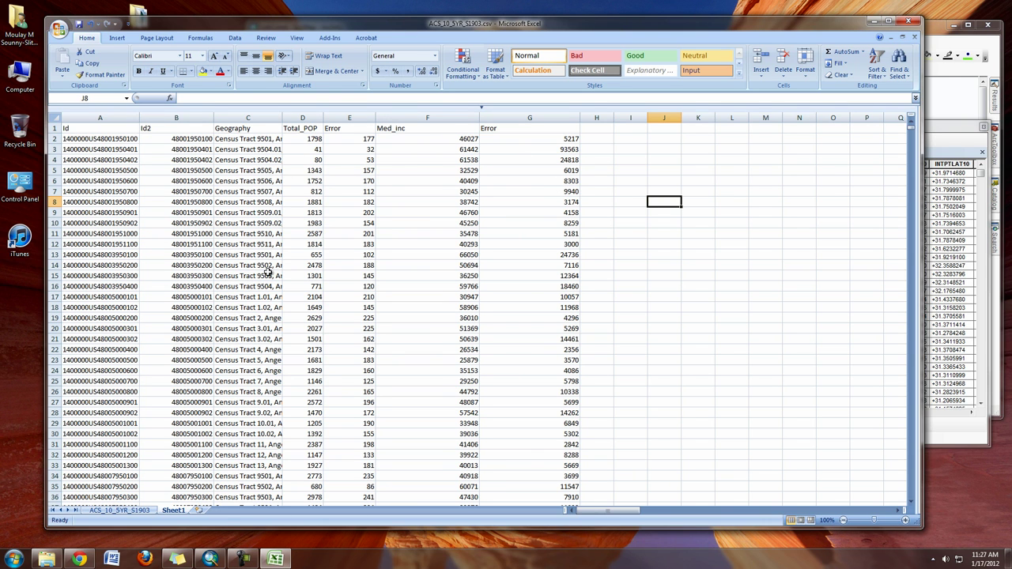
left_click_drag(81, 130, 558, 124)
left_click(540, 159)
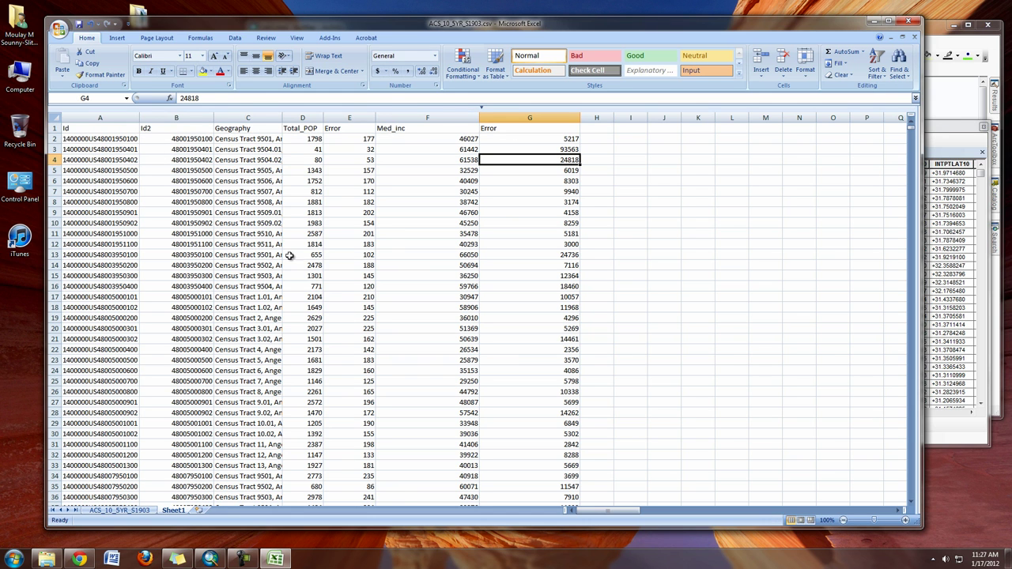
left_click(252, 118)
right_click(260, 119)
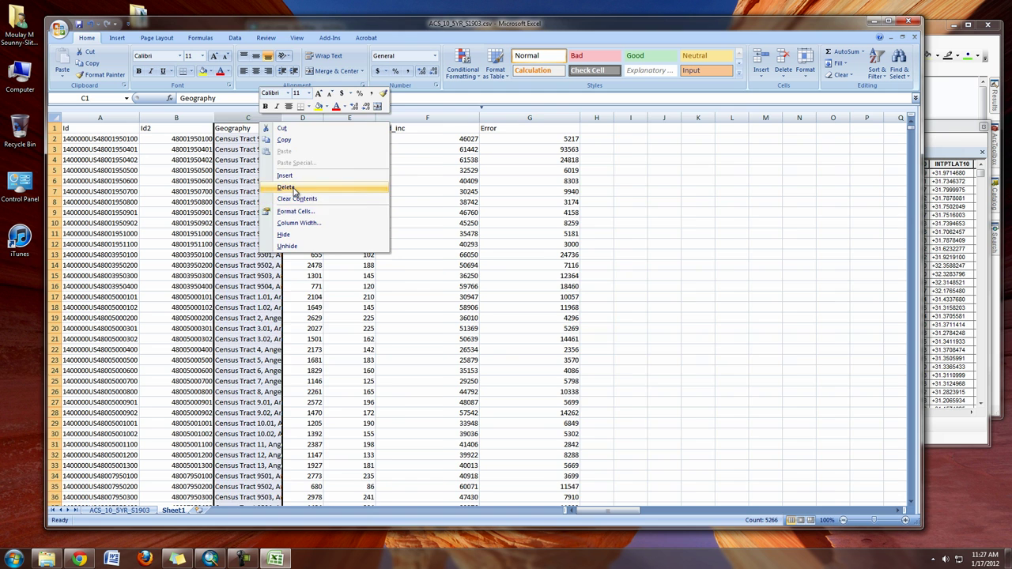
left_click(286, 187)
left_click(234, 150)
Step: Compare the Id2 values with ArcMap's GEOID10 values and delete the Id column
left_click(186, 146)
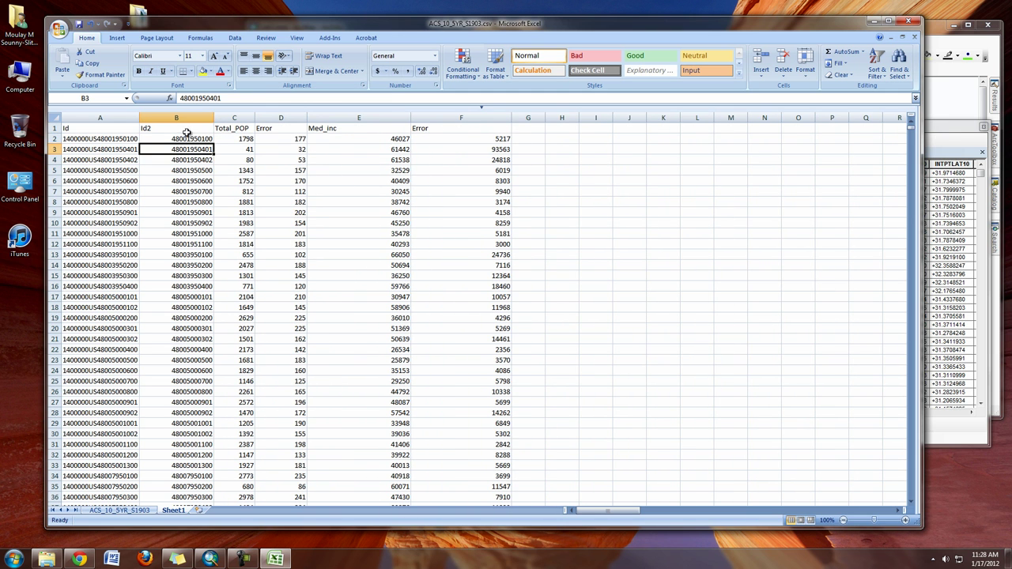
left_click(187, 139)
left_click(964, 145)
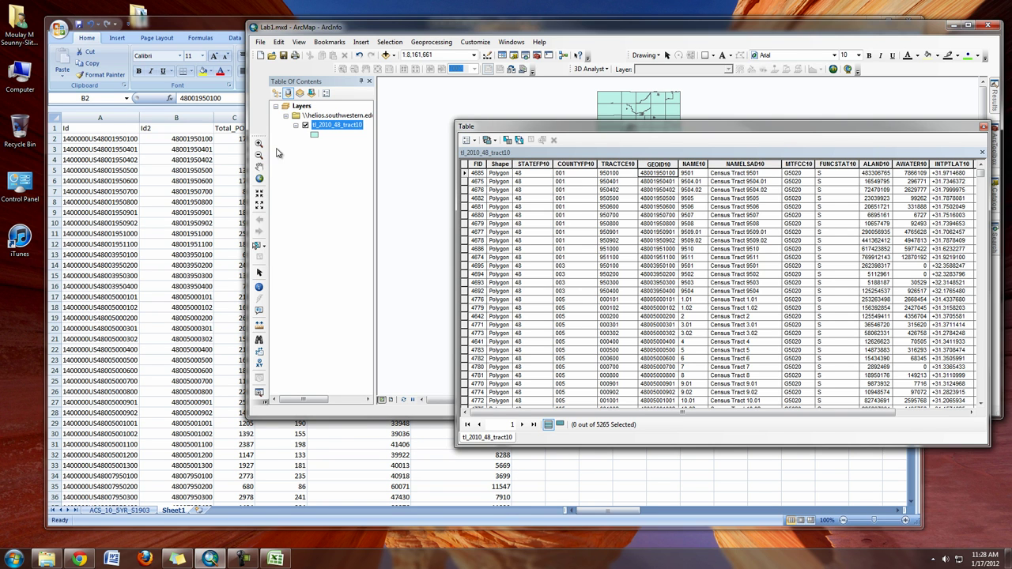
left_click(125, 147)
left_click(110, 117)
right_click(115, 120)
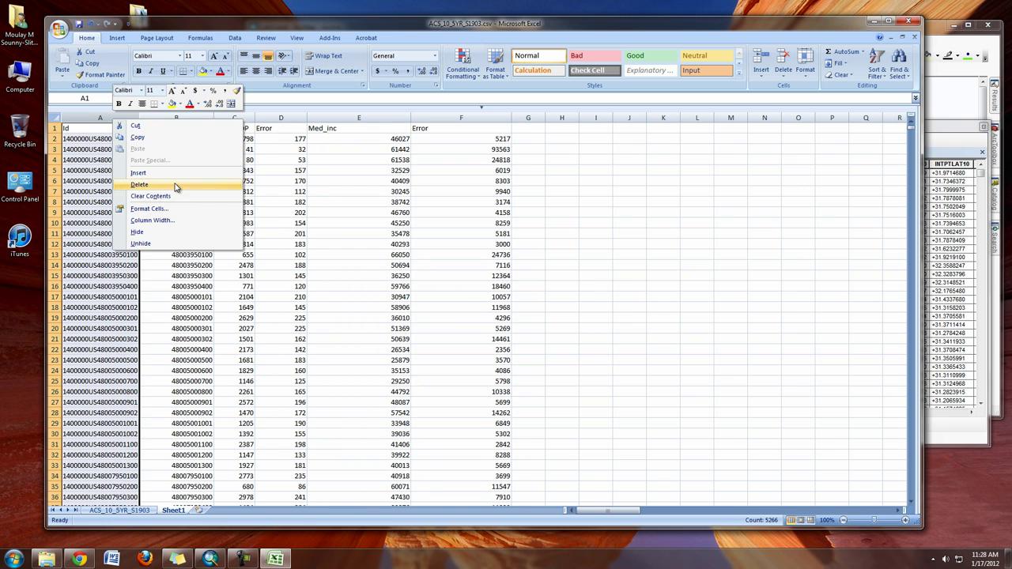
left_click(94, 150)
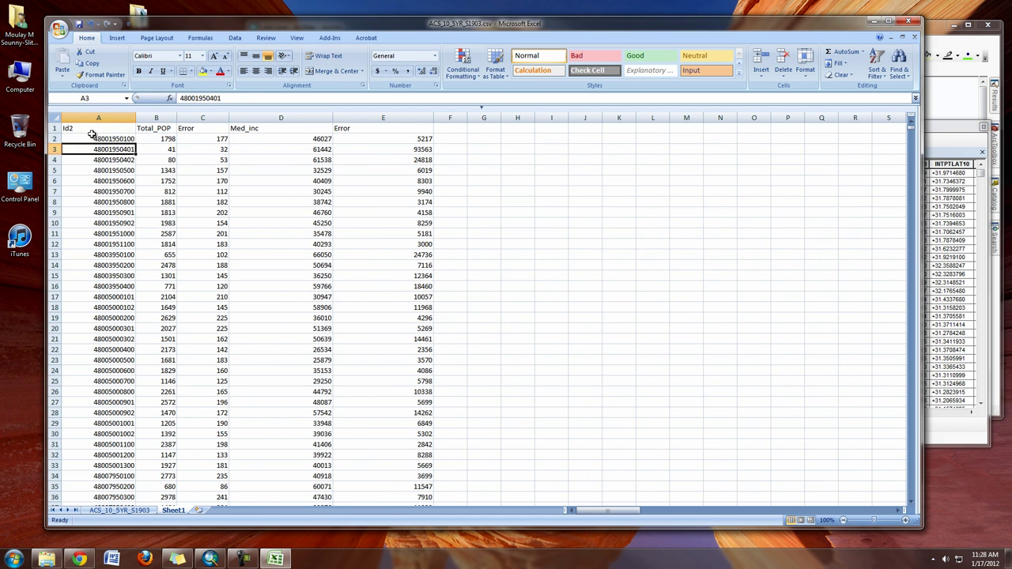
Step: Rename the Id2 header to GeoID and the Sheet1 tab to Data
left_click(92, 131)
type("Geo")
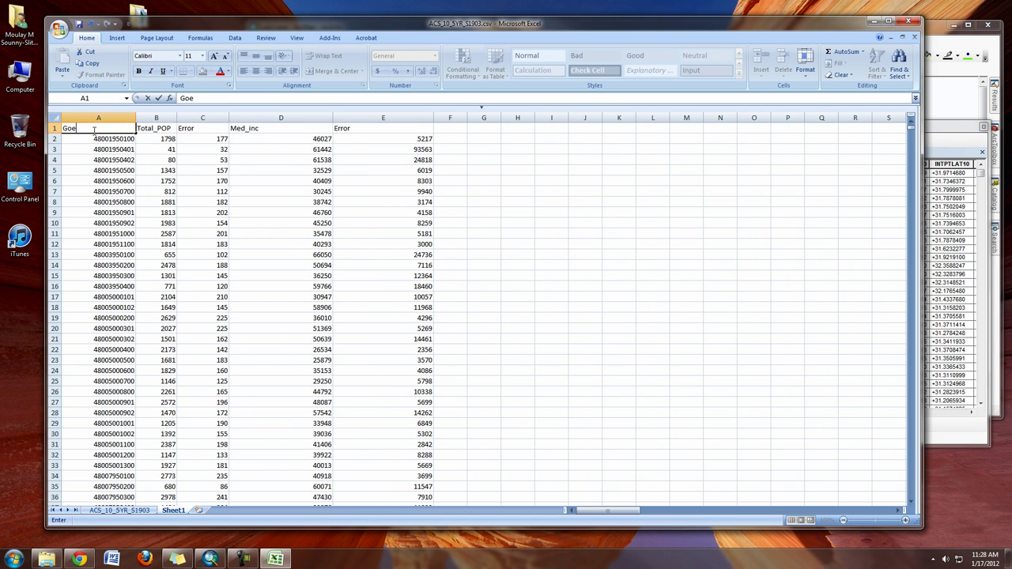
type("ID")
left_click(265, 212)
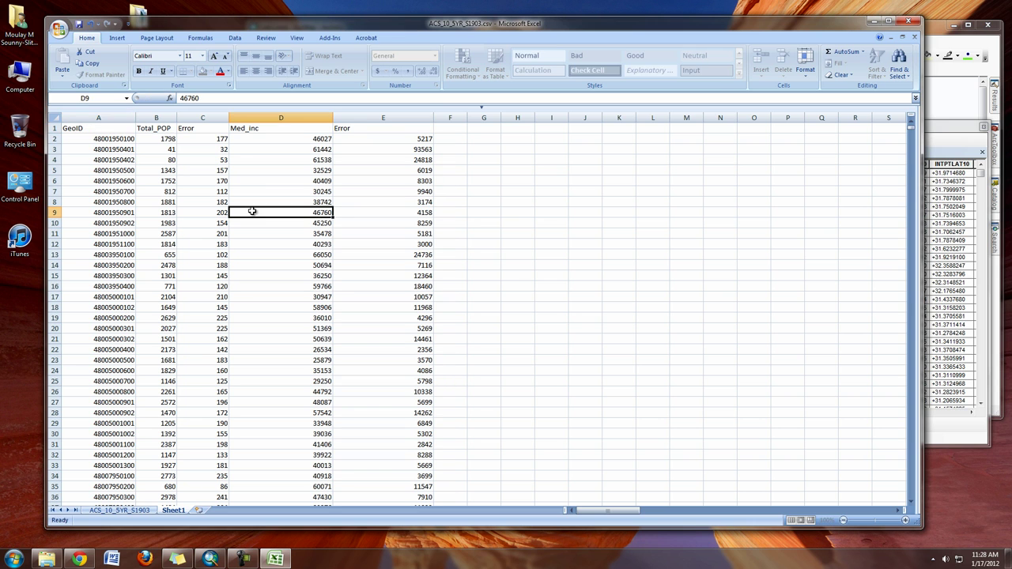
right_click(174, 514)
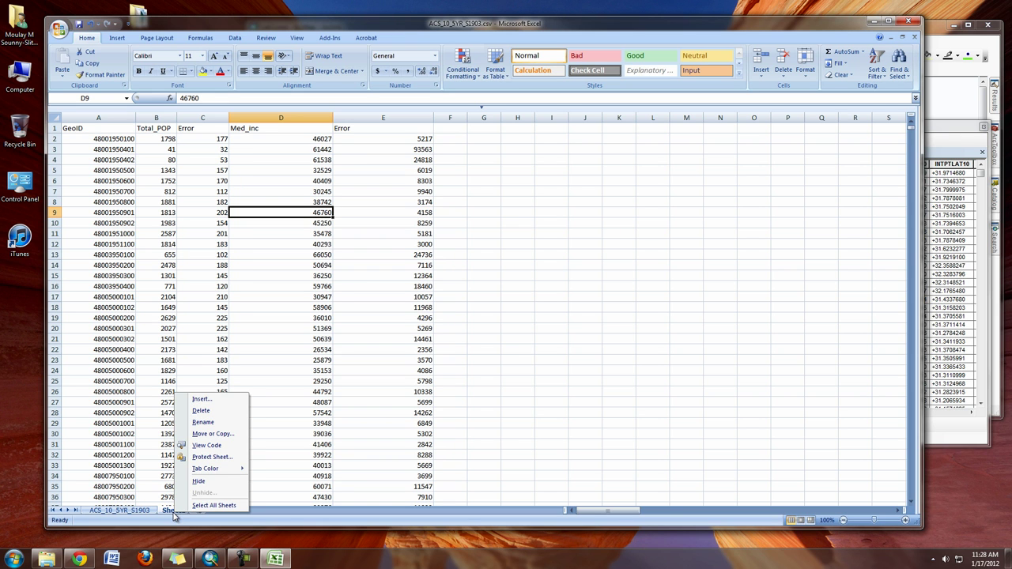
left_click(203, 422)
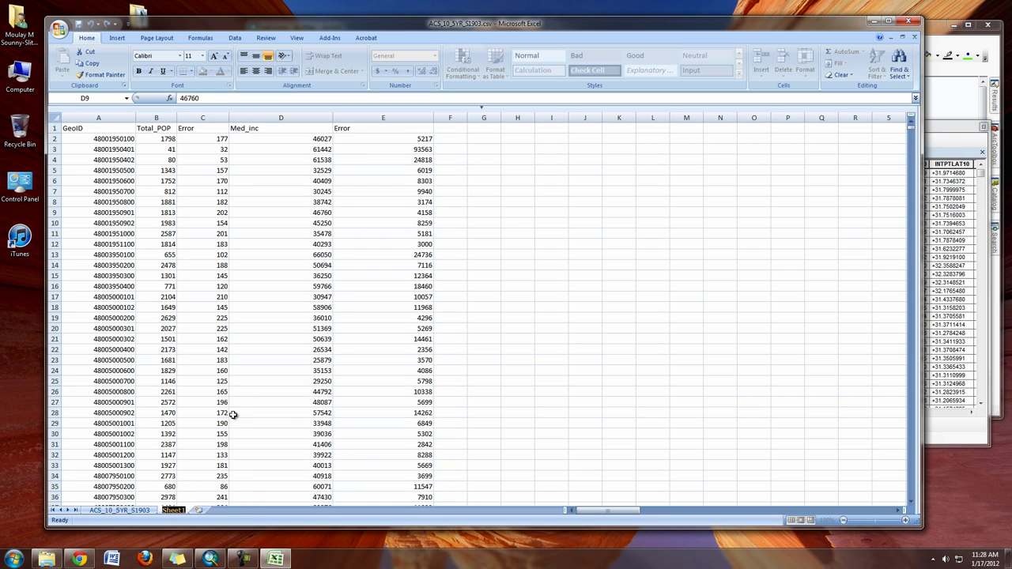
type("Data")
left_click(618, 402)
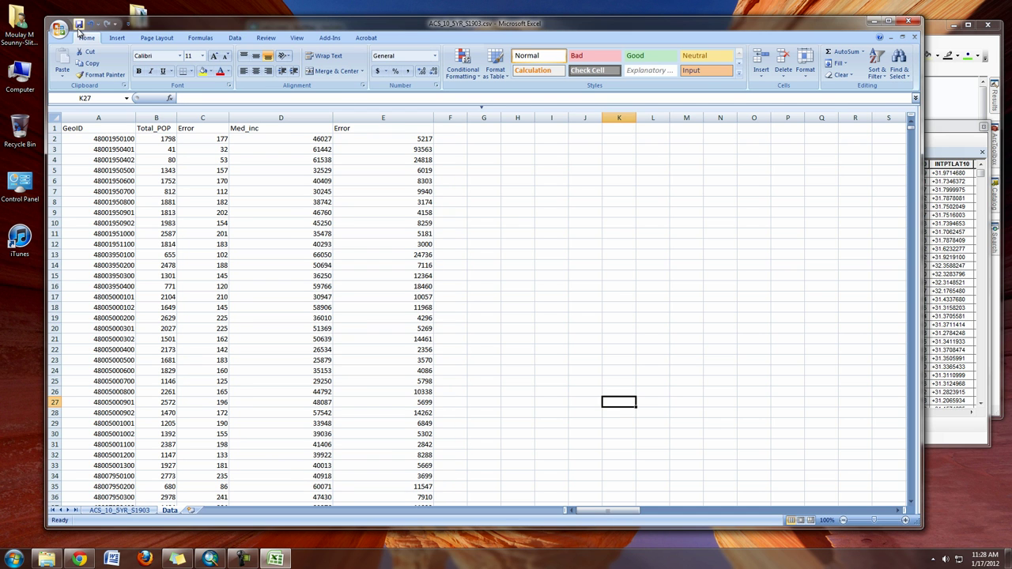
Step: Save the table as Excel Workbook (*.xlsx) named Med_inc_Tex_10 in the Lab1 folder
left_click(59, 29)
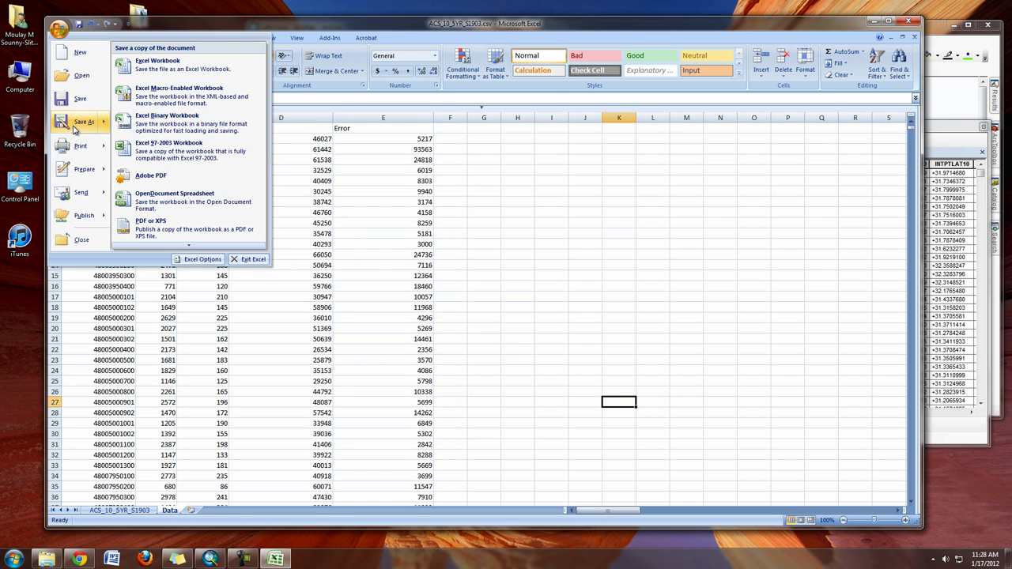
left_click(76, 132)
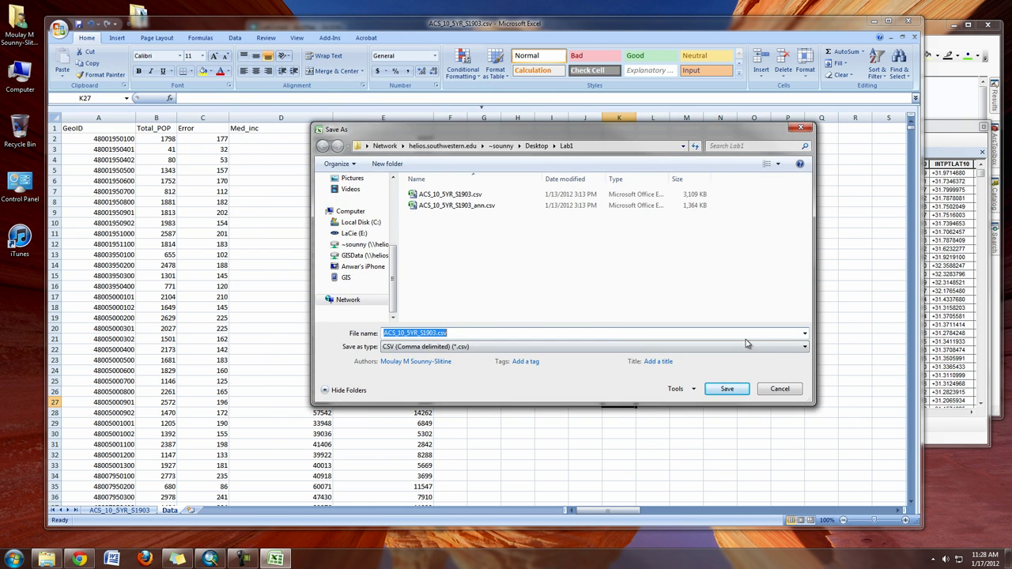
left_click(767, 348)
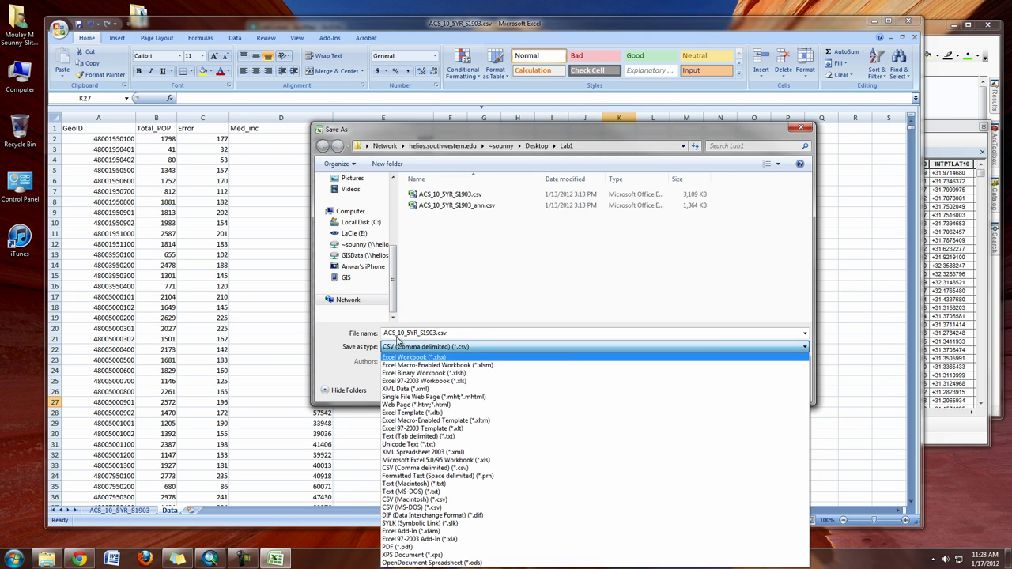
left_click(430, 358)
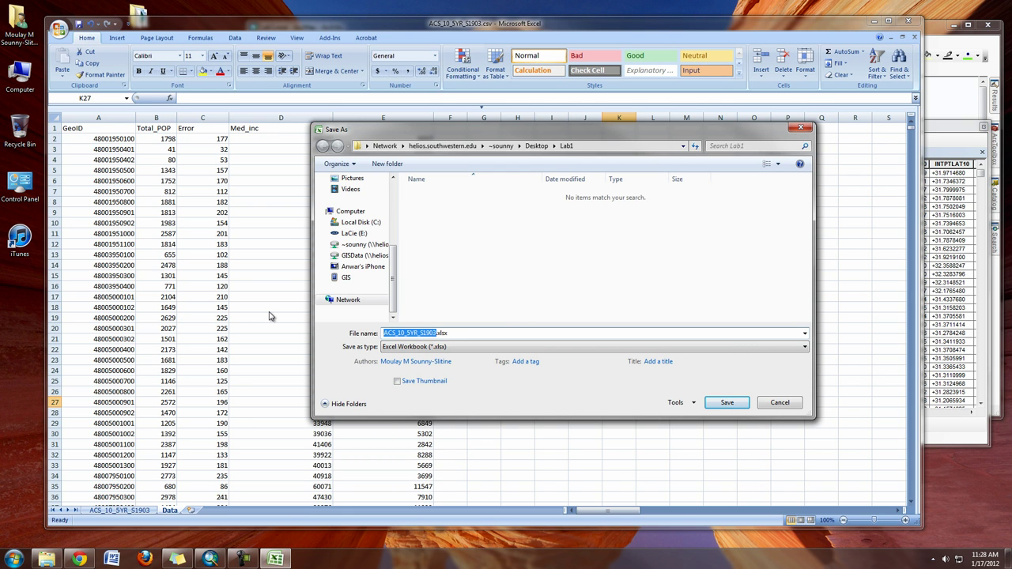
type("Med-")
key("BackSpace")
type("_inc_Tex_10")
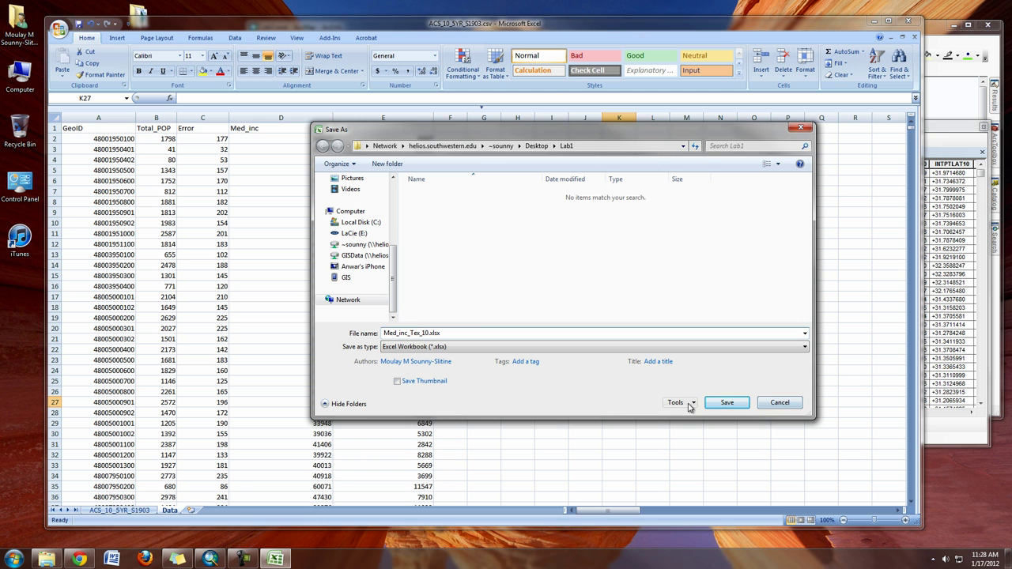
left_click(737, 411)
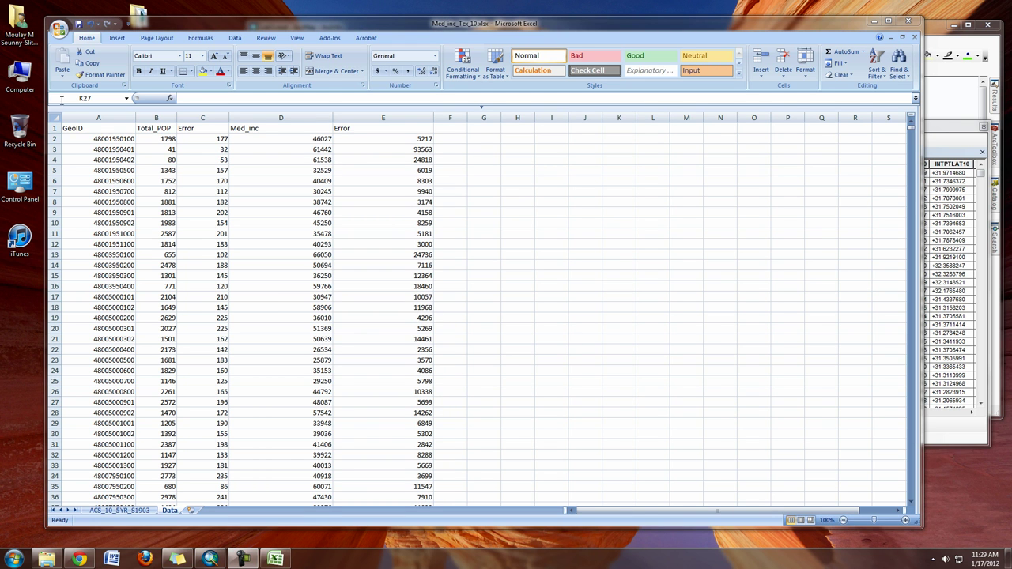
Step: Save a backup copy as Med_inc_Tex_10_bak.xlsx, then close Excel to return to ArcMap
left_click(60, 31)
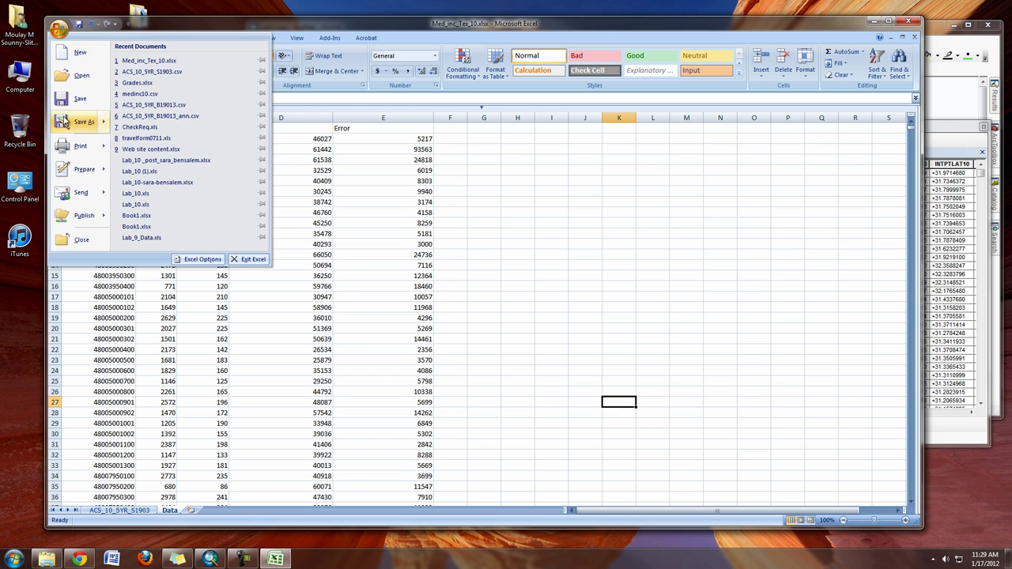
left_click(67, 123)
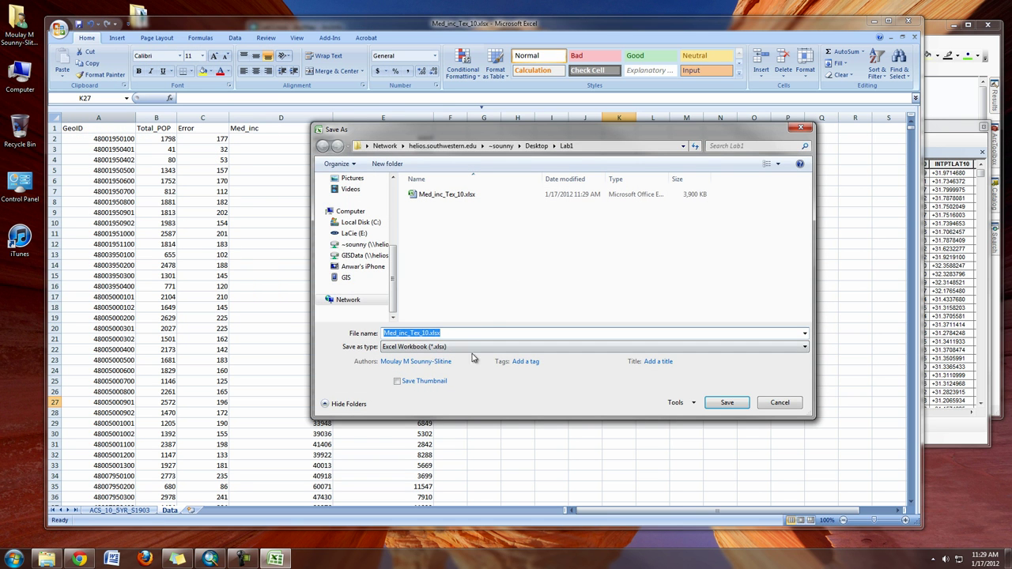
left_click(425, 333)
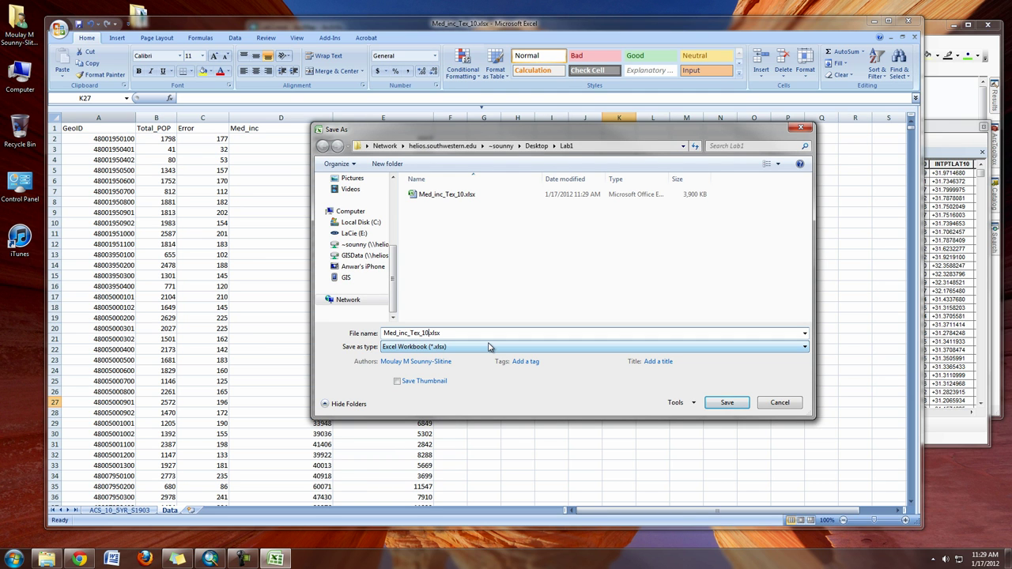
type("_2")
key("BackSpace")
type("bak")
left_click(716, 403)
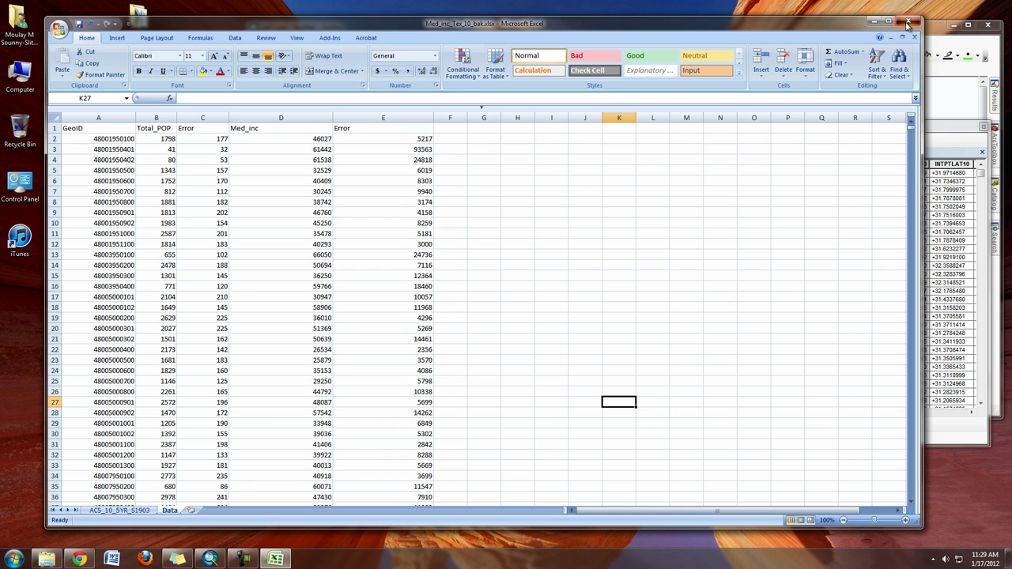
left_click(907, 24)
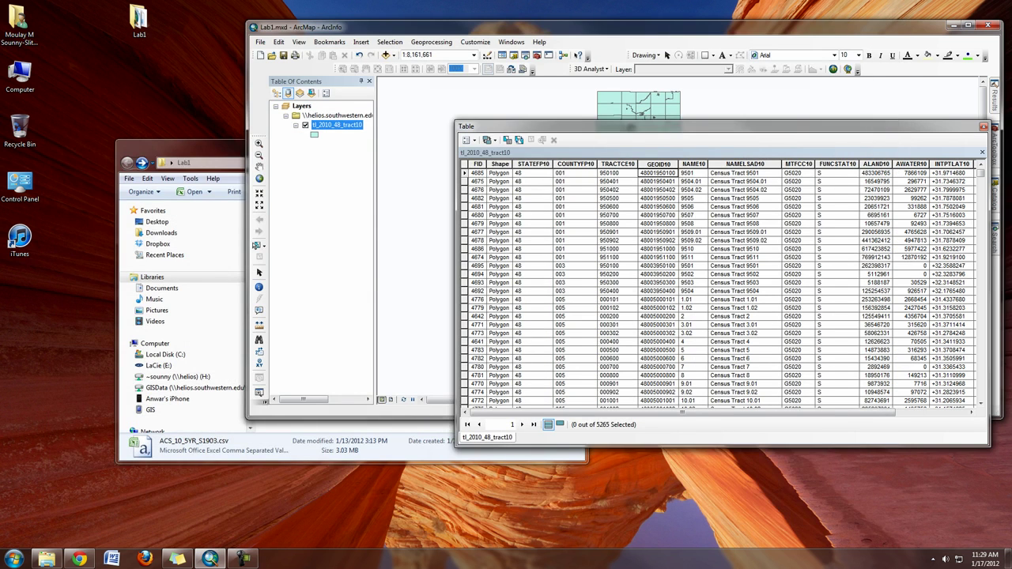